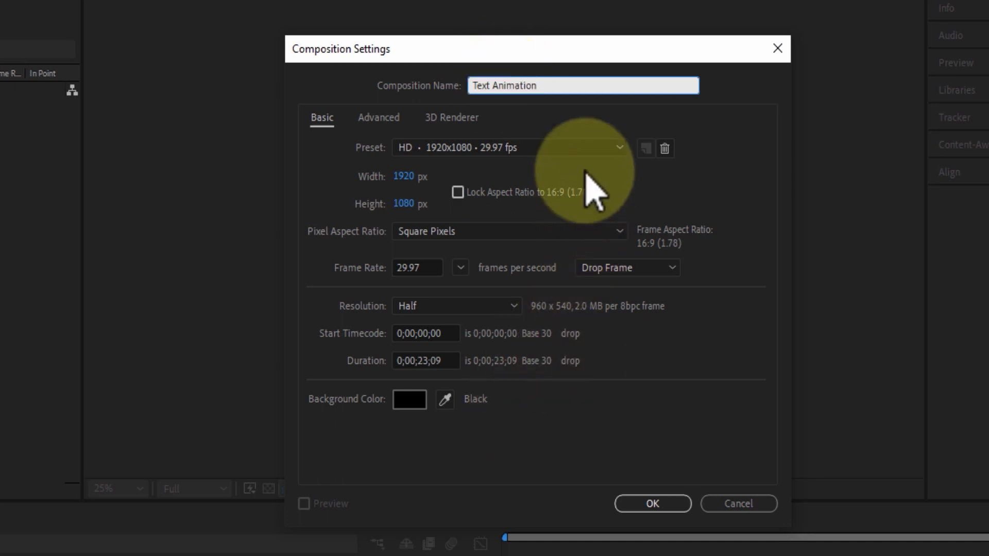
- Create the composition "Text Animation" using the HD 1920x1080, 29.97 fps preset
click(585, 149)
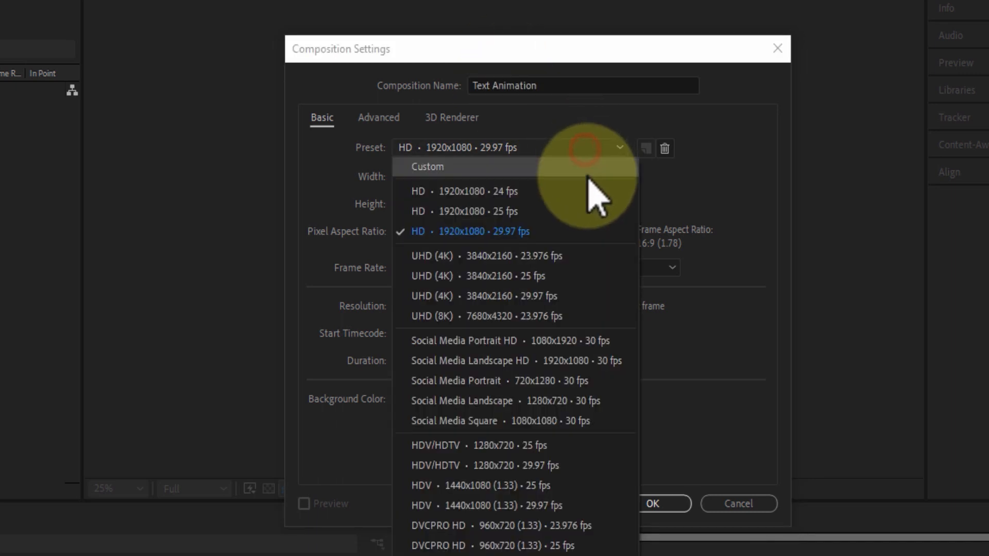
click(551, 233)
click(630, 434)
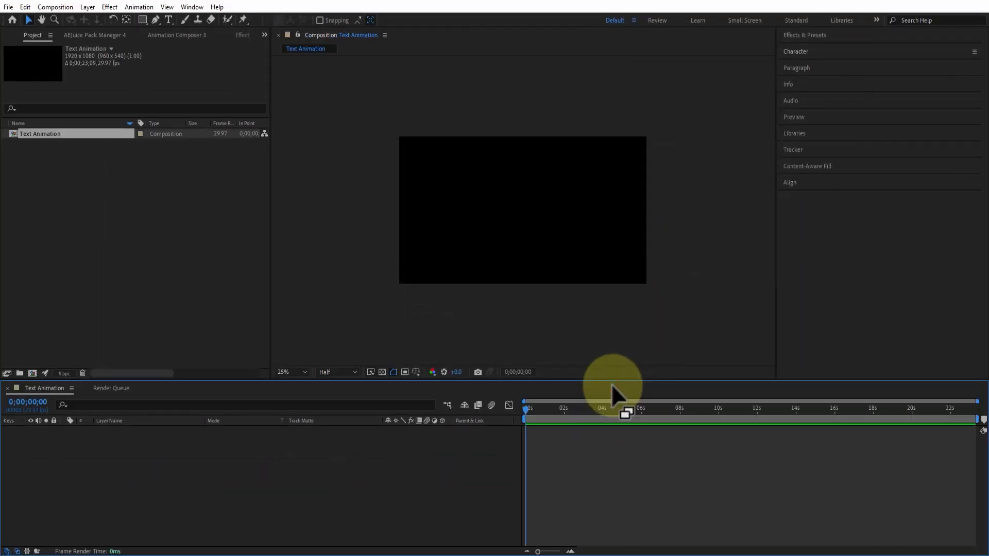
- Add a text layer reading "imanglobal" to the Text Animation composition
right_click(218, 446)
click(255, 317)
click(383, 333)
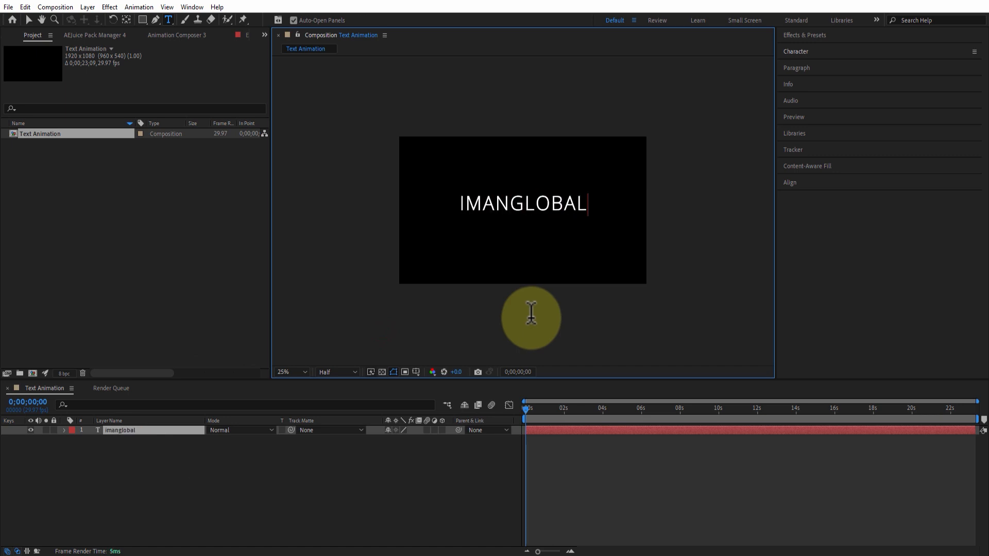
- Set the font of the whole IMANGLOBAL text to N.O.- Movement and slightly reduce its font size
click(286, 373)
click(310, 183)
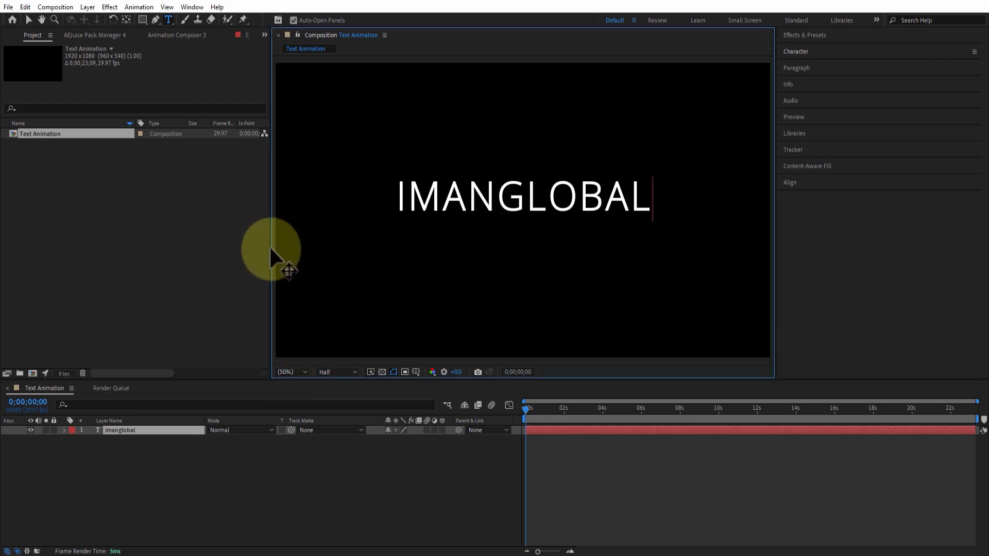
drag(270, 250, 206, 243)
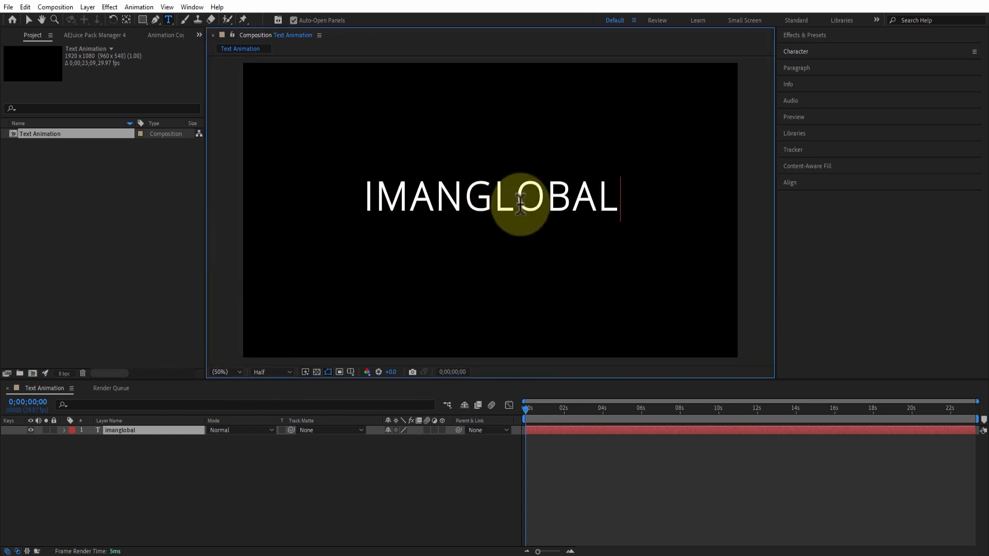
double_click(509, 215)
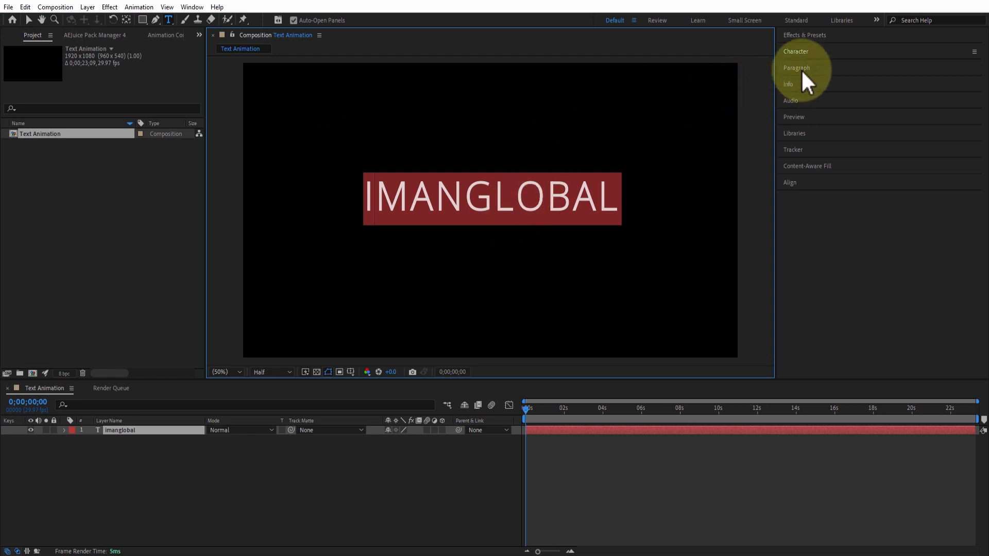
click(804, 51)
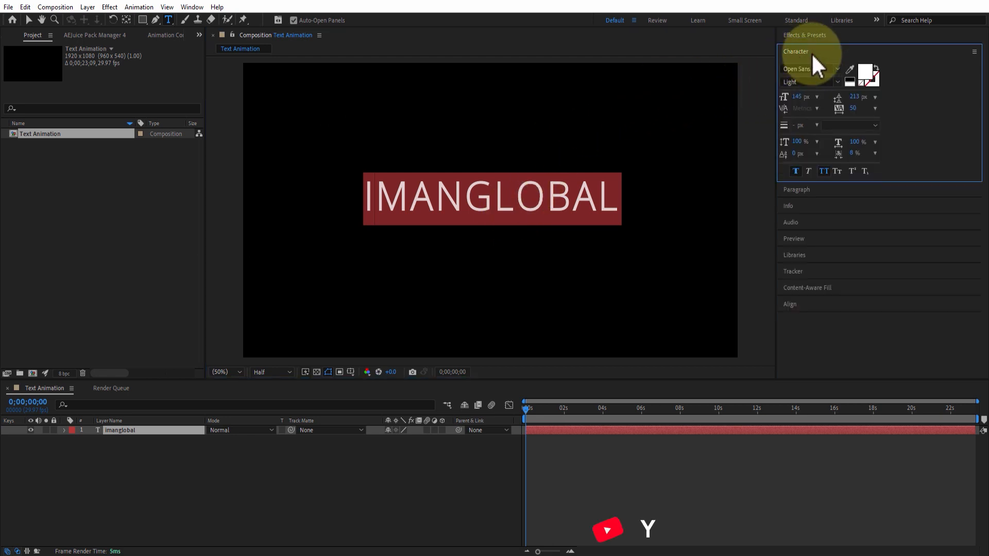
click(192, 6)
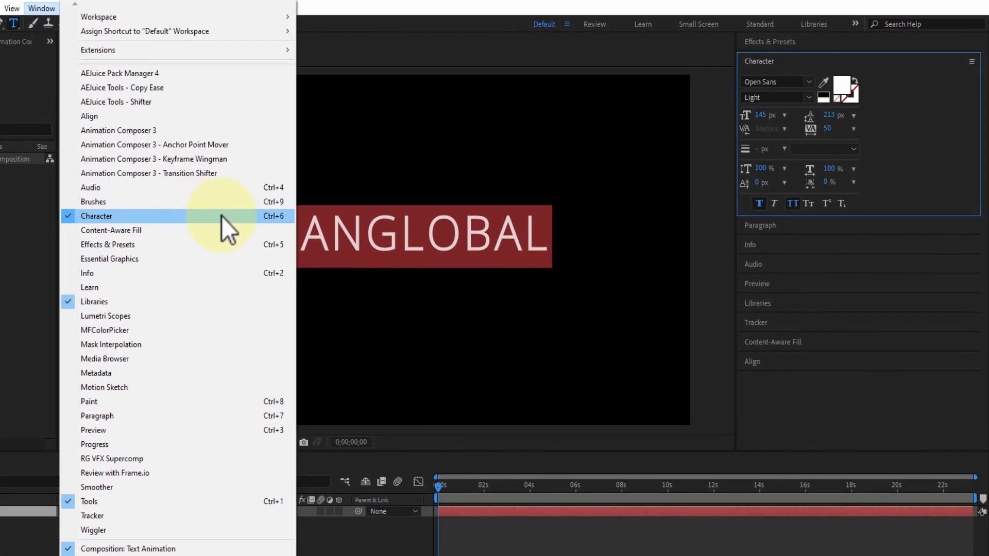
click(236, 217)
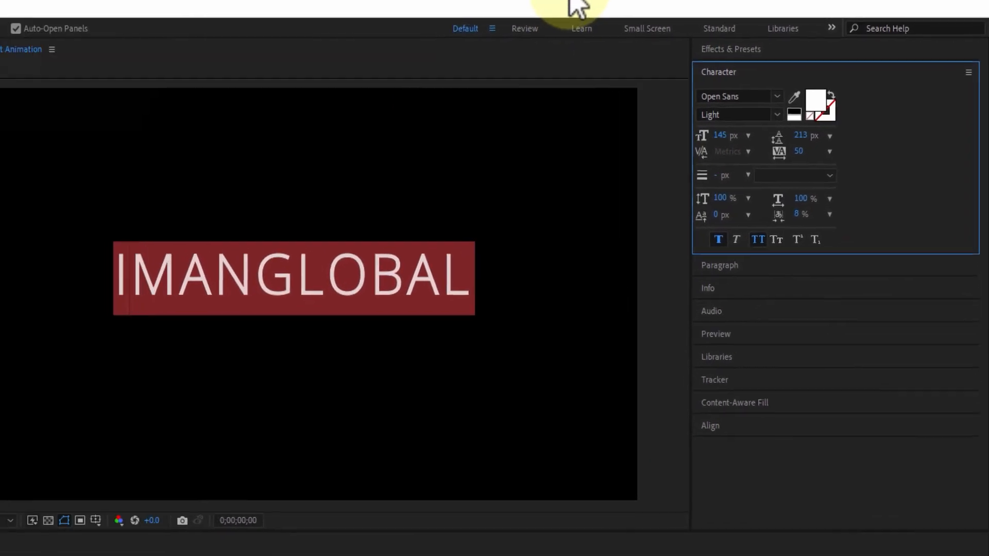
click(728, 103)
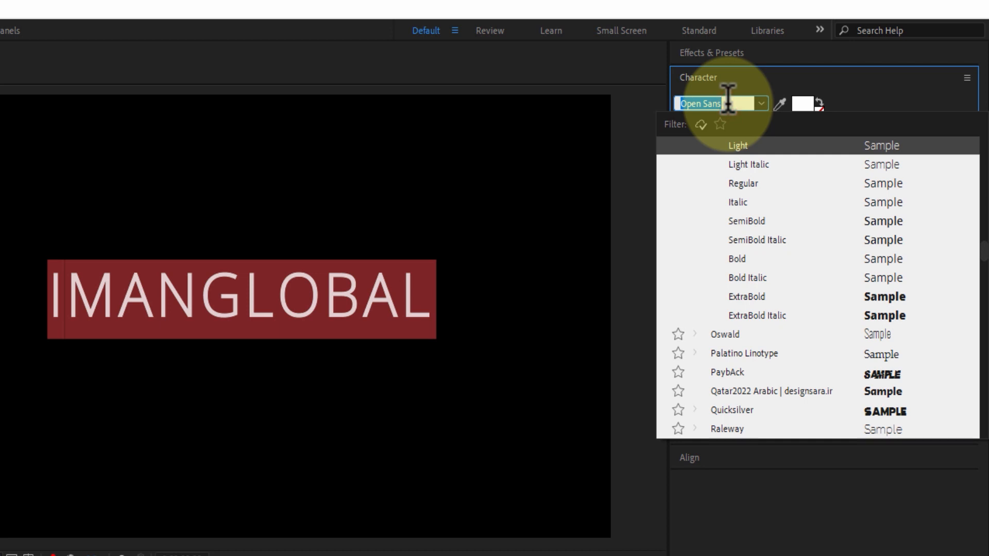
text(mov)
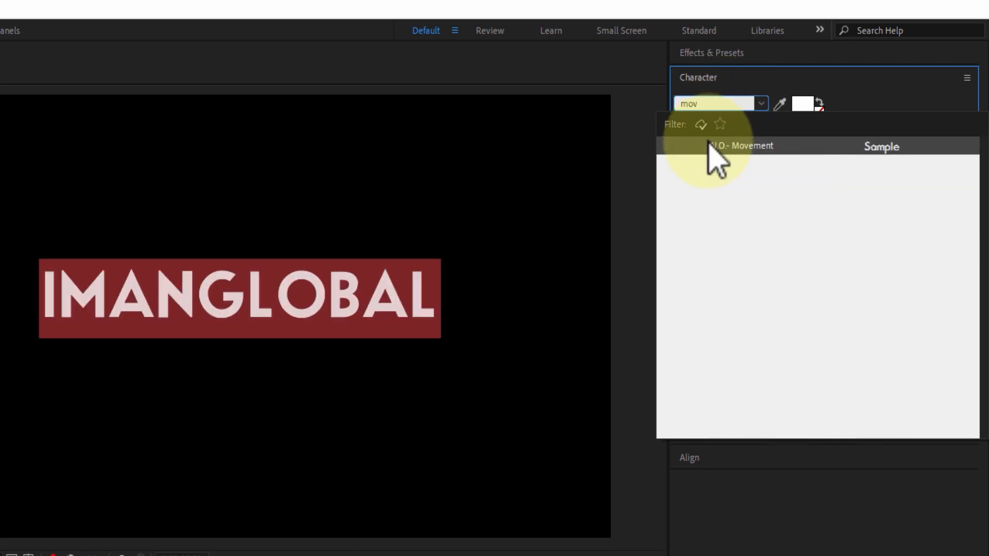
click(711, 145)
drag(711, 145, 691, 145)
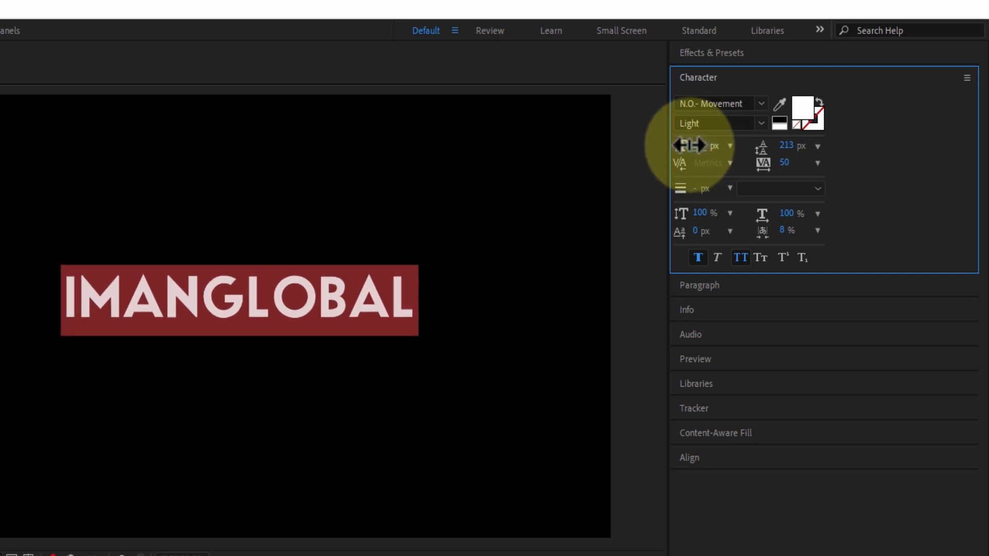
- Align the text layer to the horizontal and vertical centre of the composition
click(706, 78)
click(696, 277)
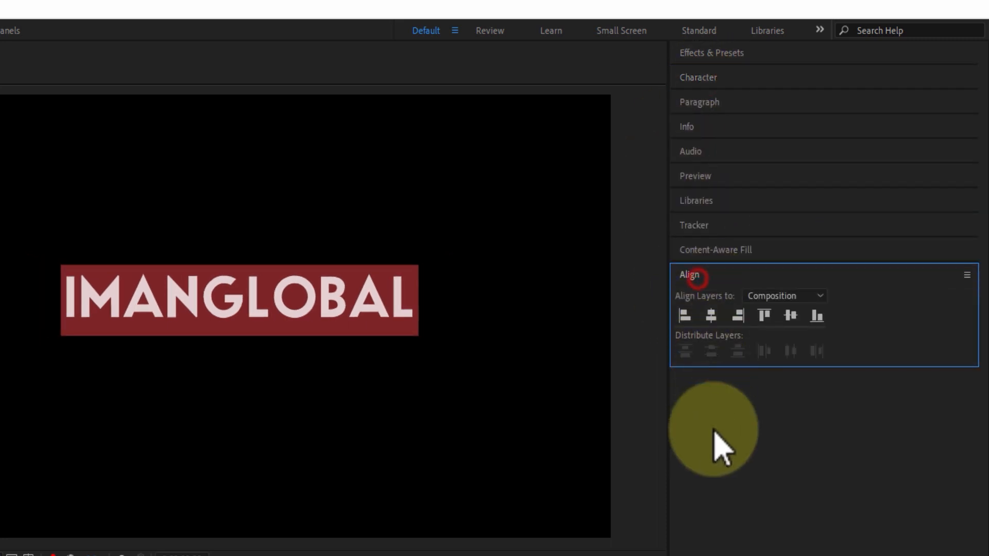
click(711, 315)
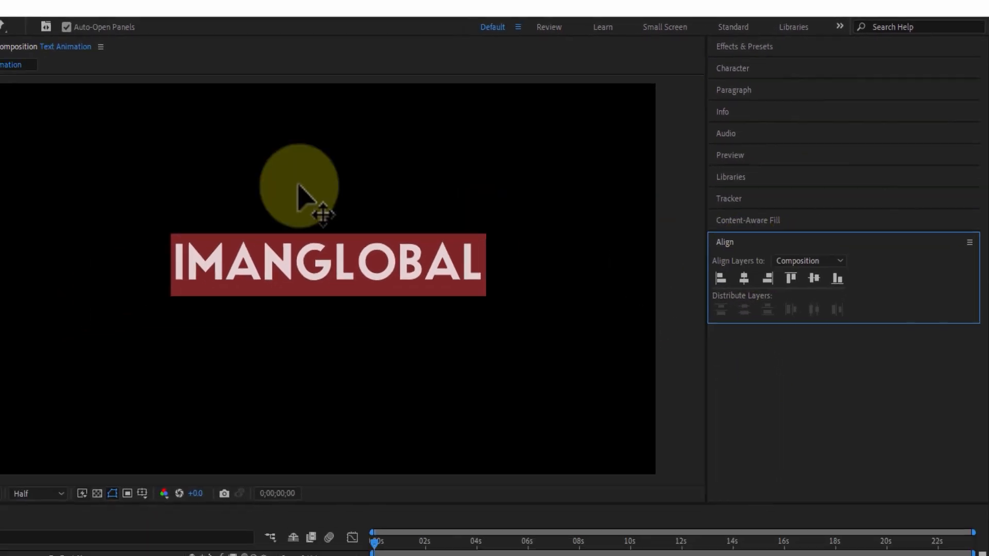
click(80, 8)
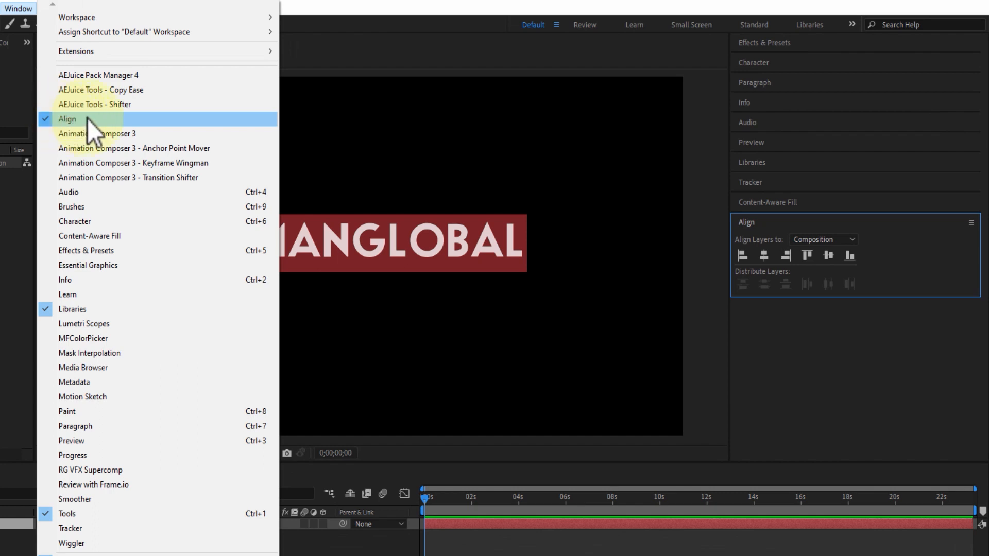
click(770, 315)
click(763, 258)
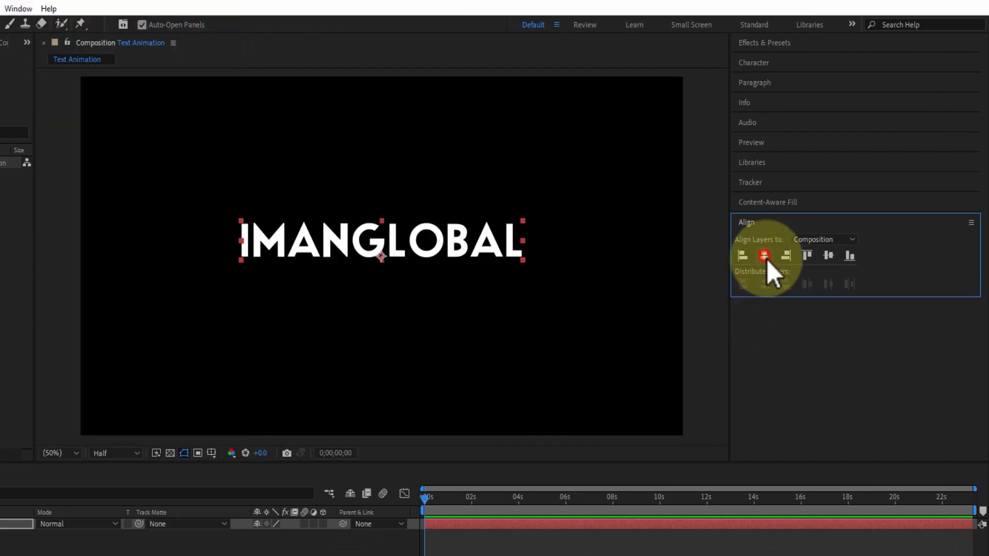
click(829, 257)
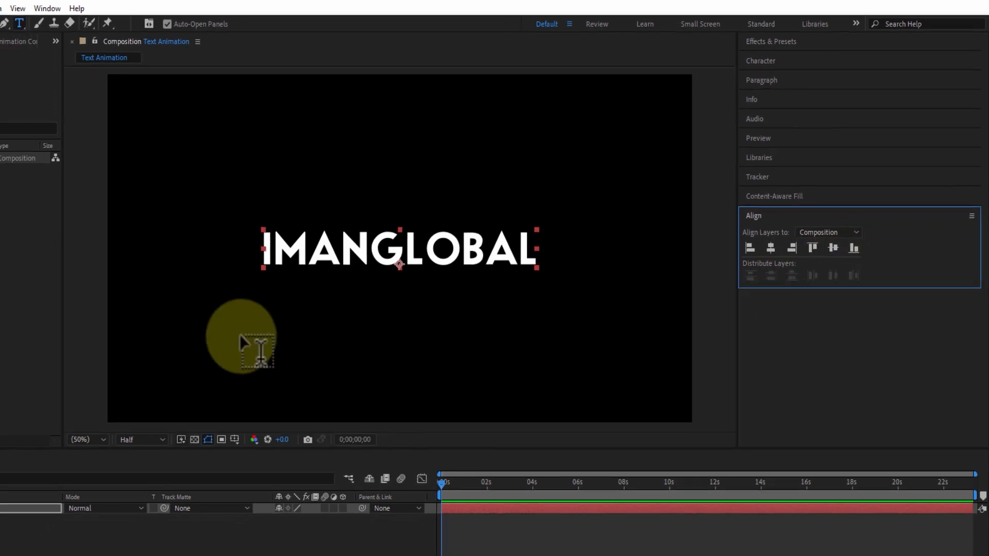
- Add a Position animator to the imanglobal text layer and shift its horizontal position value to about -556
click(29, 21)
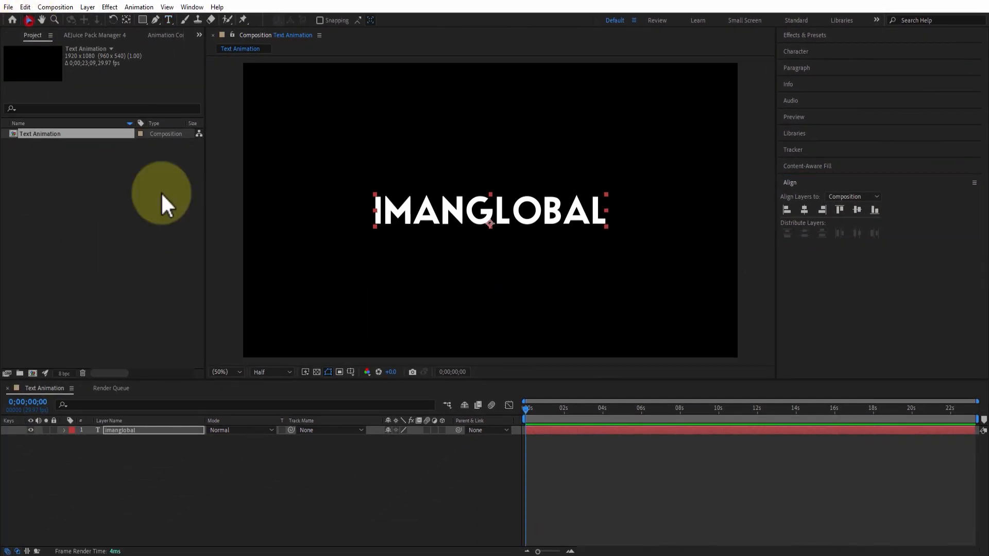
click(447, 475)
click(129, 431)
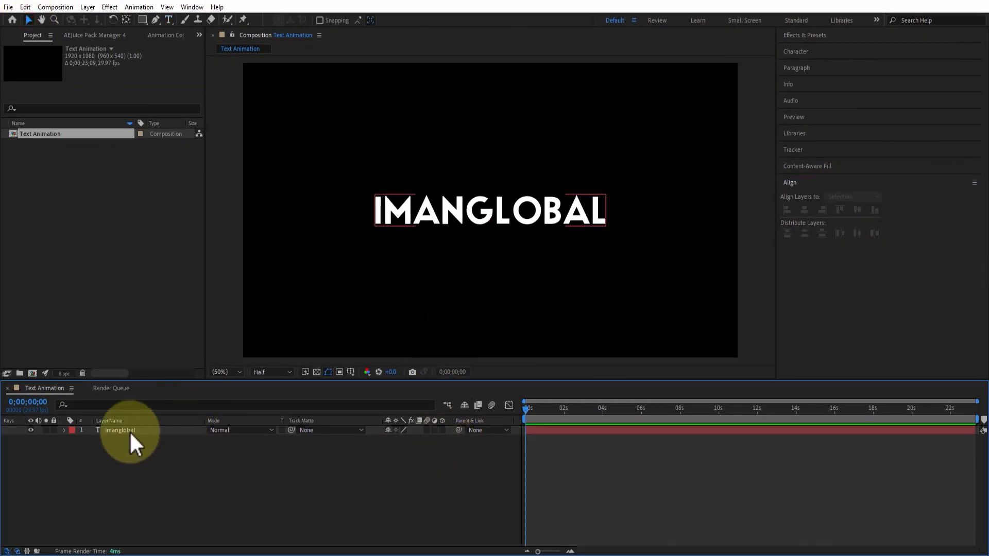
click(64, 429)
click(446, 439)
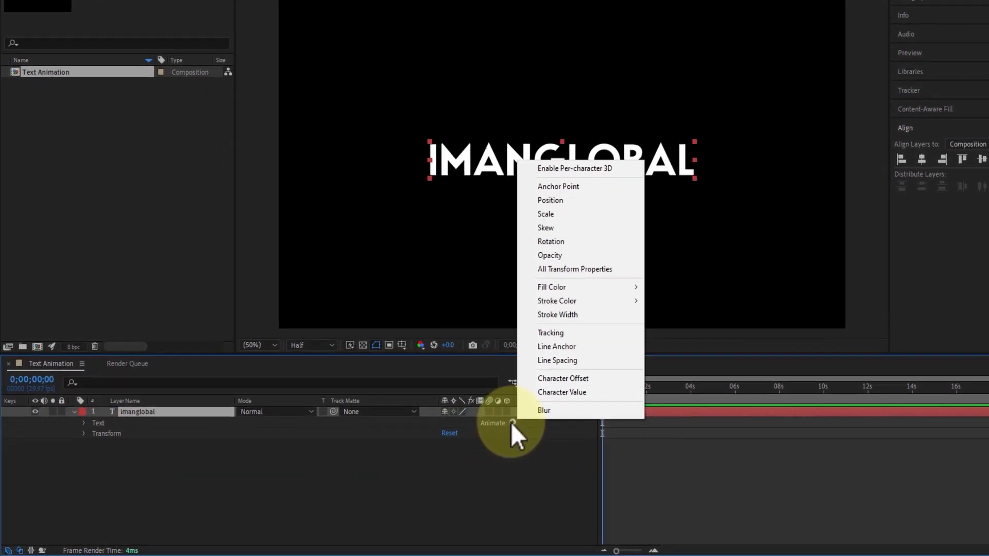
click(556, 200)
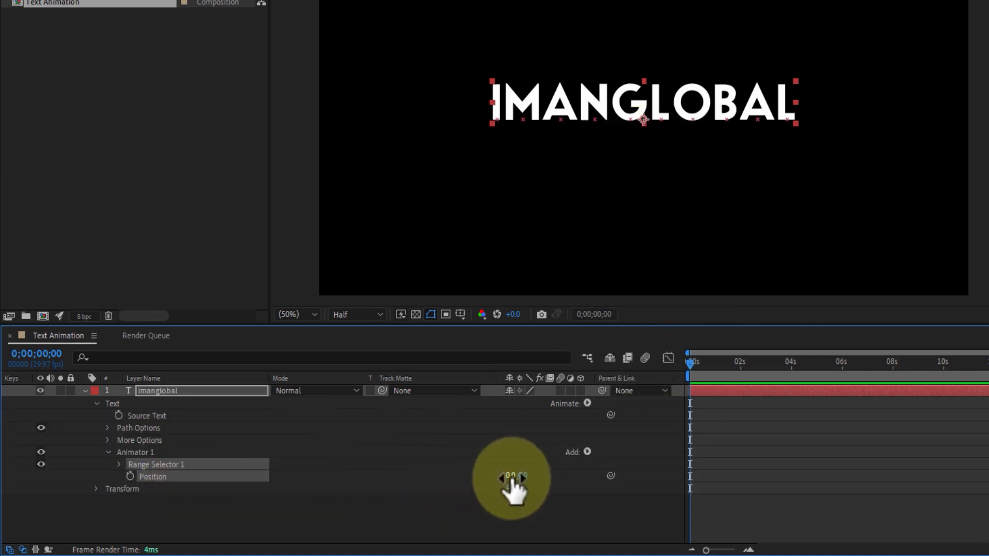
drag(512, 479, 252, 478)
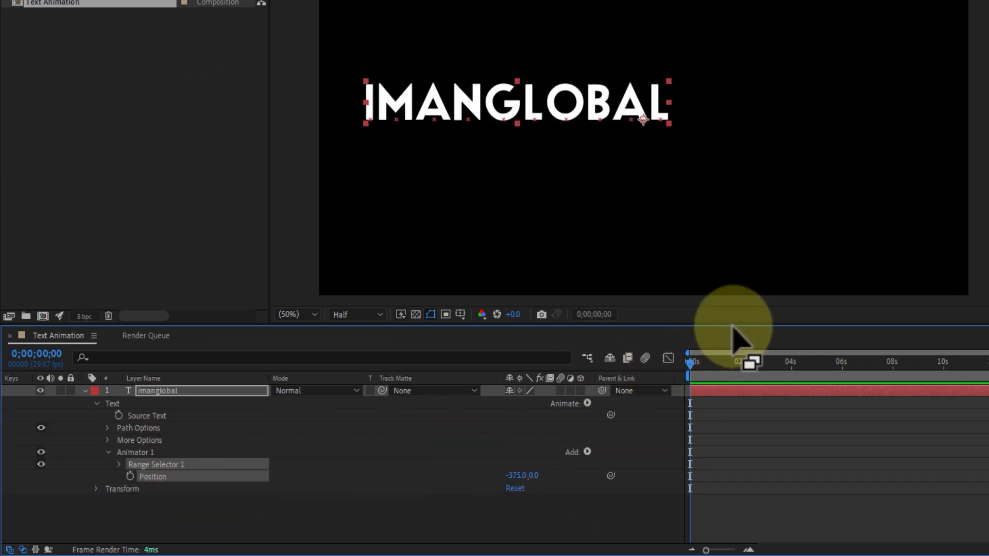
drag(729, 324, 735, 256)
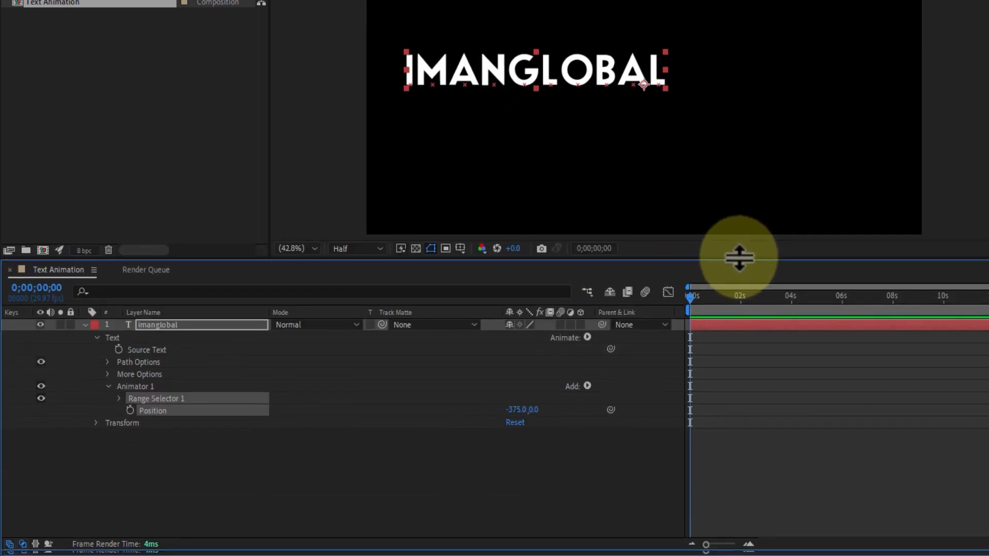
drag(515, 405, 117, 442)
- Change the shape of Range Selector 1 to Ramp Down in its advanced settings
click(121, 394)
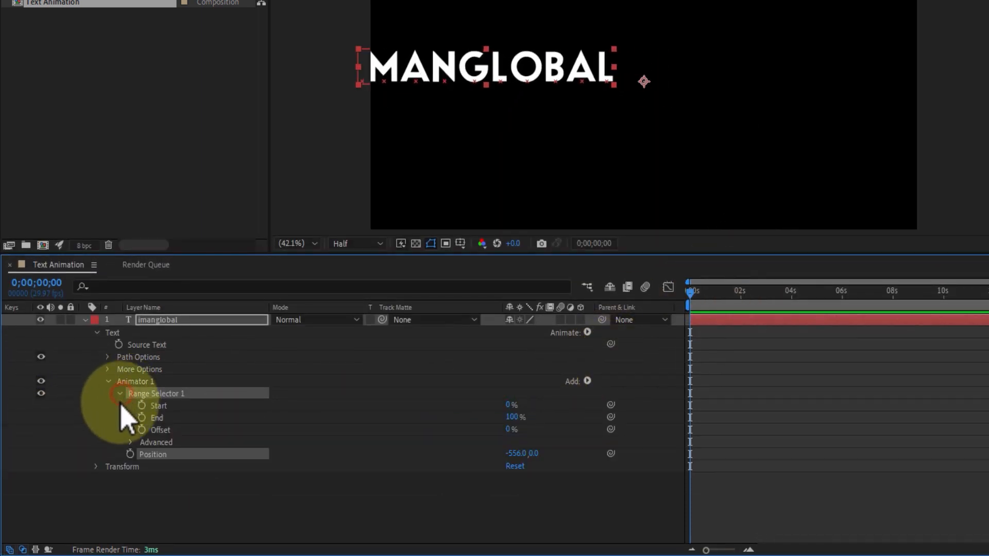
click(131, 442)
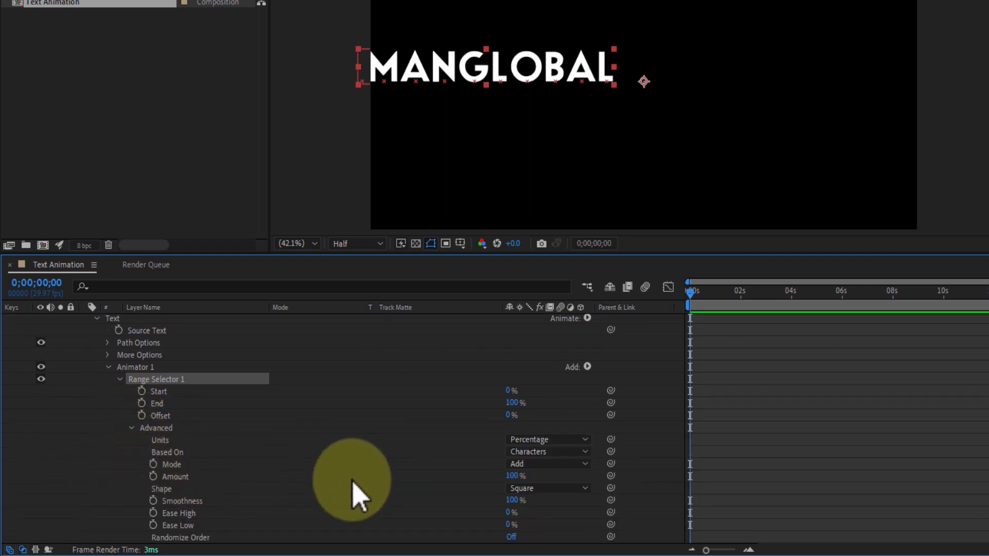
click(559, 492)
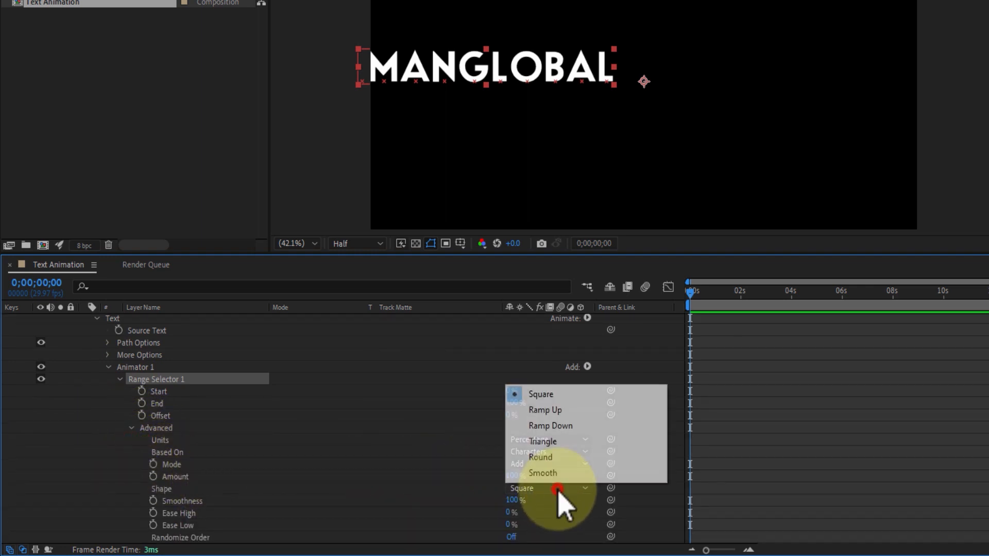
click(583, 425)
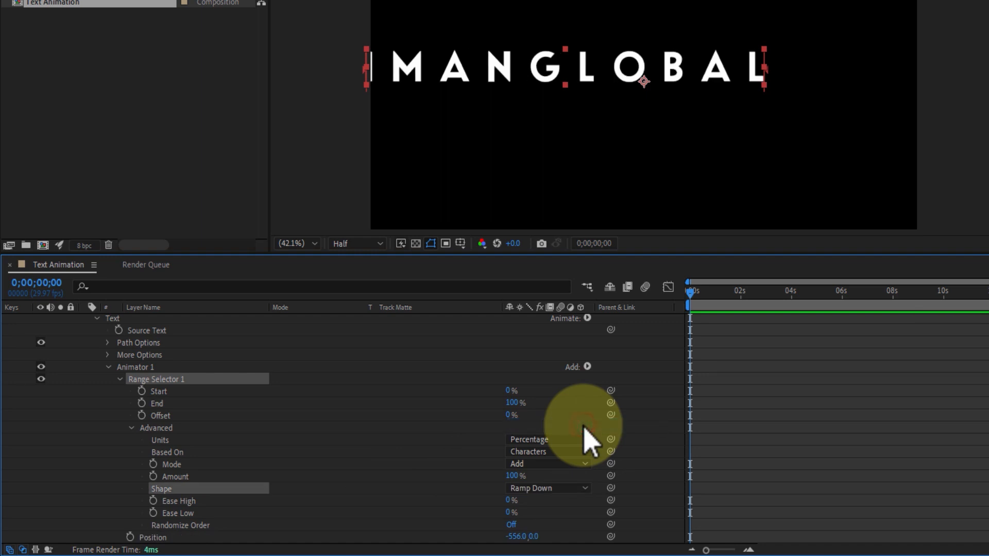
click(131, 428)
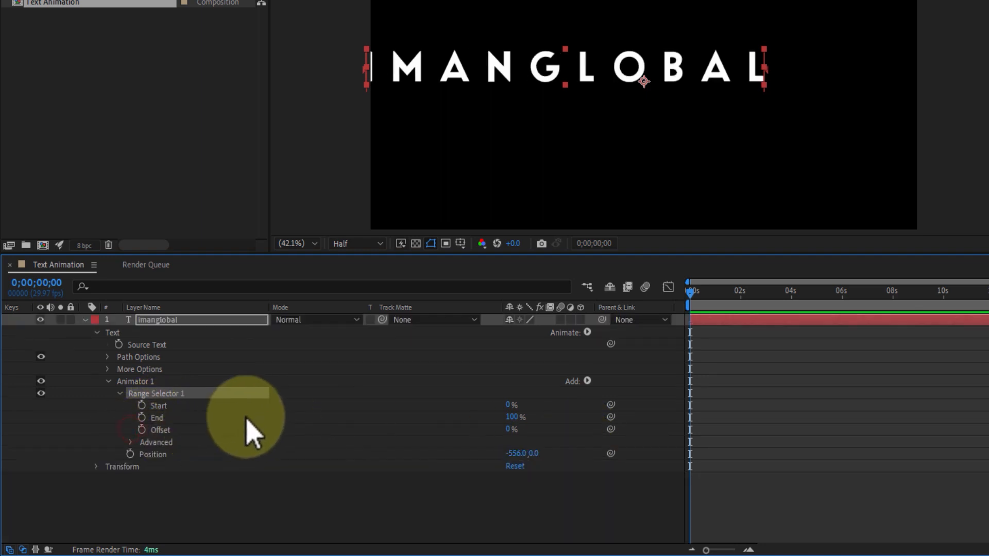
- Set the range selector's Offset to 100% and shift the animator's Position to about -1709, 0 so the text sits outside the frame
drag(521, 456, 225, 449)
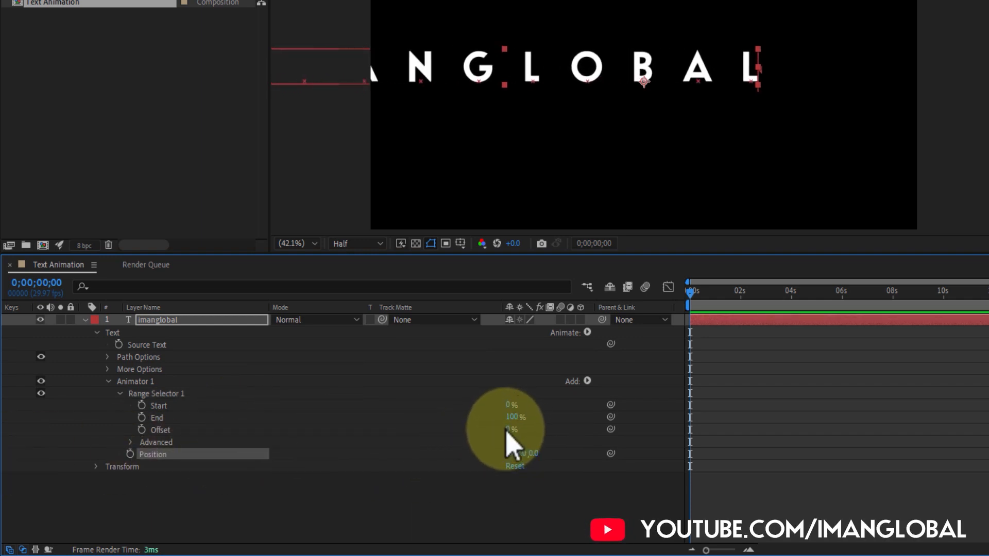
drag(510, 432, 621, 433)
click(297, 243)
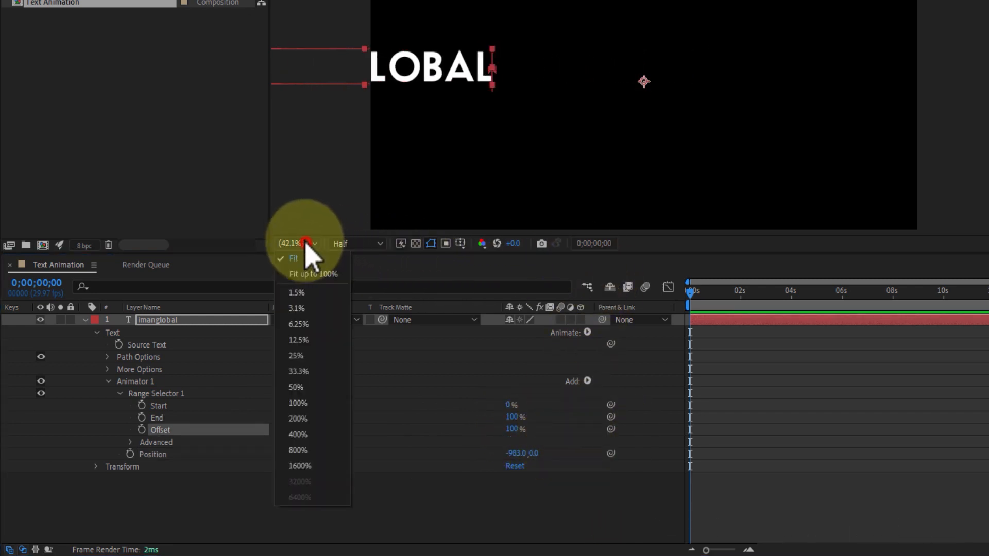
click(311, 356)
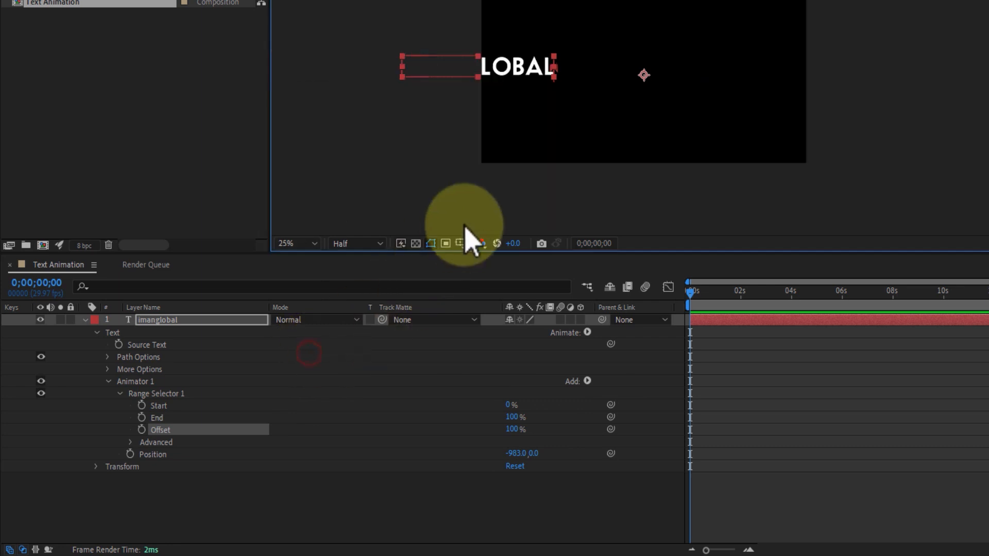
drag(513, 452, 415, 441)
drag(504, 451, 361, 441)
- Add an Offset keyframe at 100% for Range Selector 1 at time 0;00;02;03 and select that keyframe
click(743, 293)
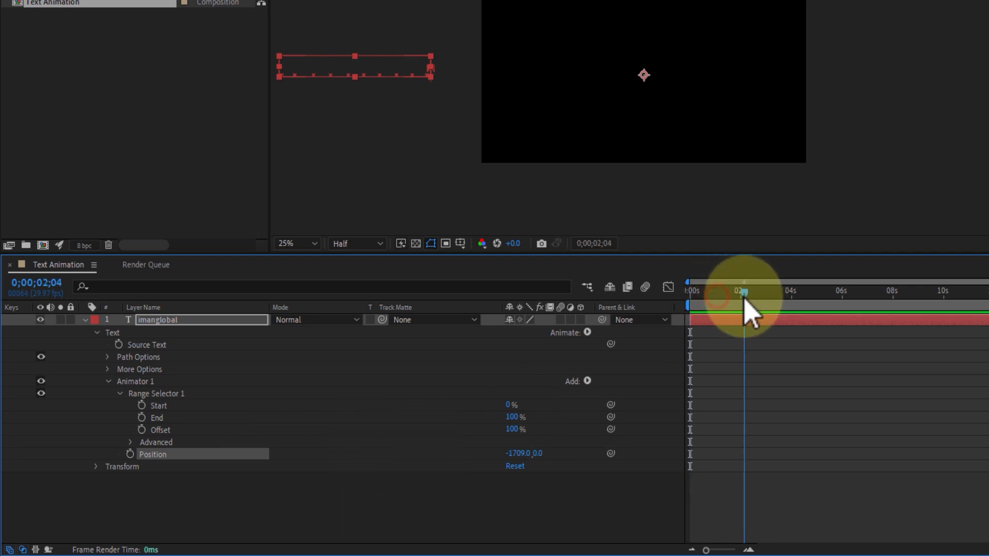
click(142, 430)
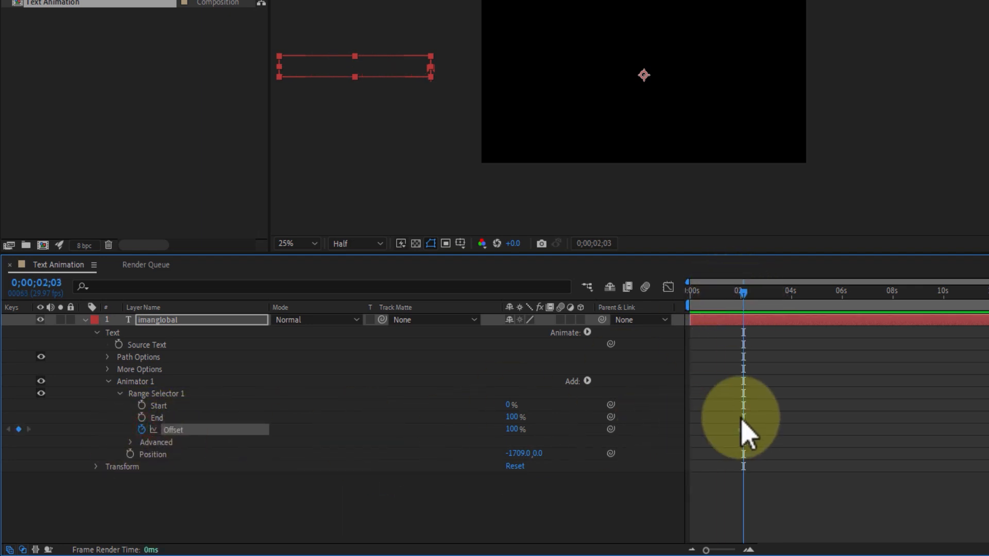
drag(726, 453, 746, 468)
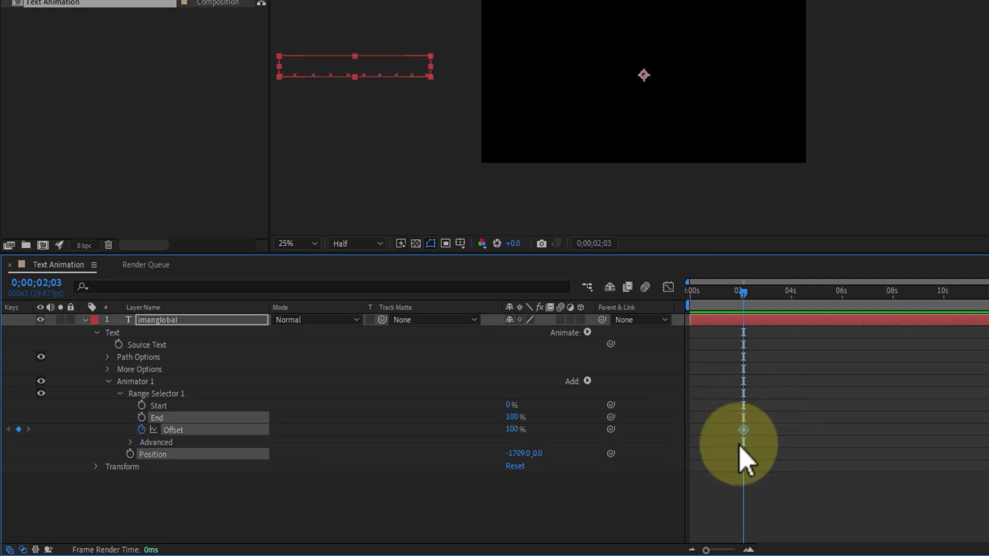
- Add a second Offset keyframe of -100% for Range Selector 1 at 0;00;04;27 and preview the animation
drag(759, 296, 815, 296)
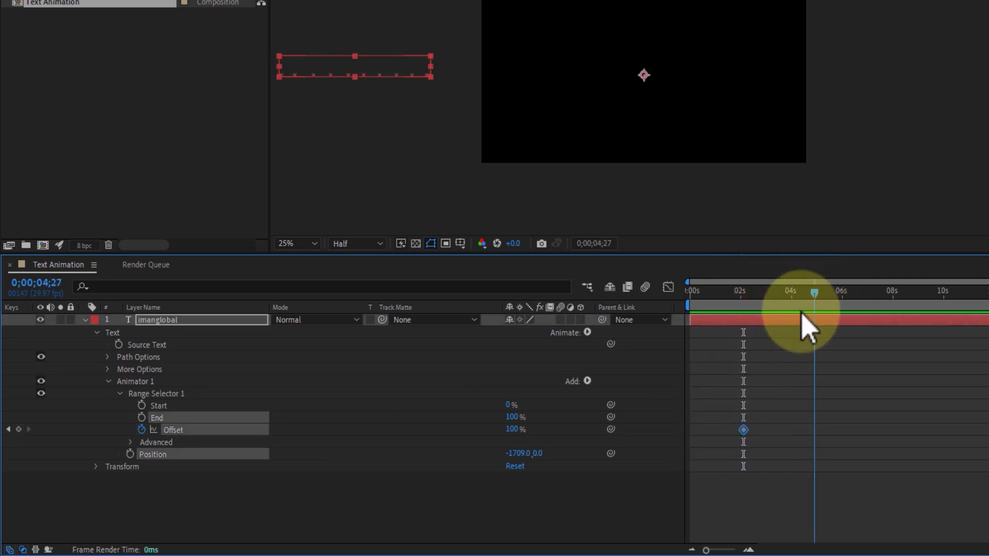
drag(511, 431, 338, 431)
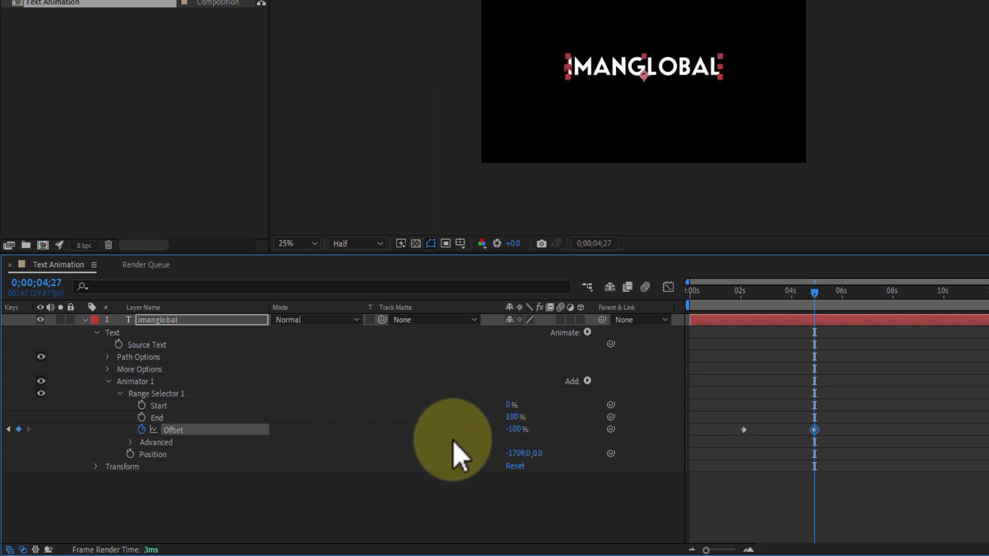
click(609, 479)
drag(799, 297, 731, 348)
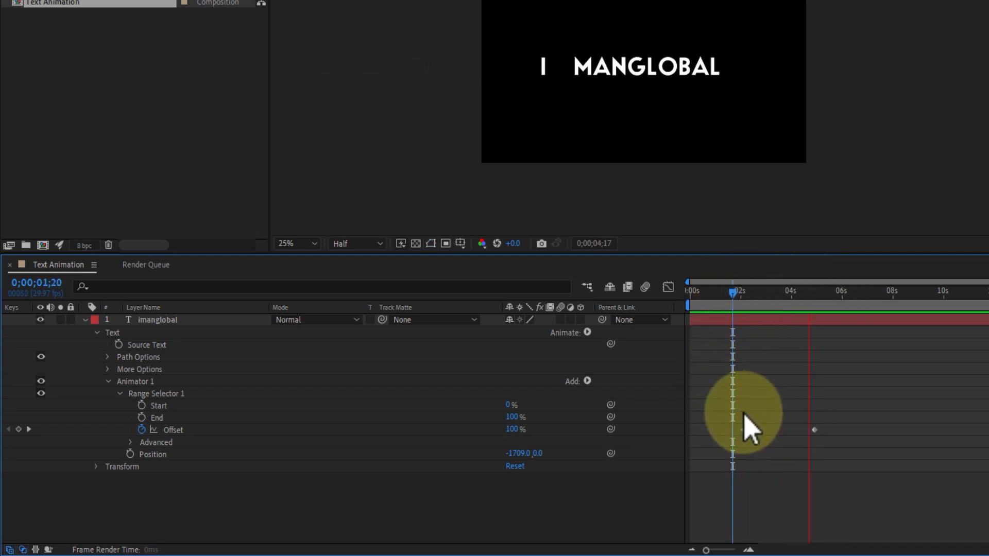
key(space)
- Enlarge the timeline's time scale and reveal only the imanglobal layer's modified properties
click(748, 550)
drag(837, 548, 773, 548)
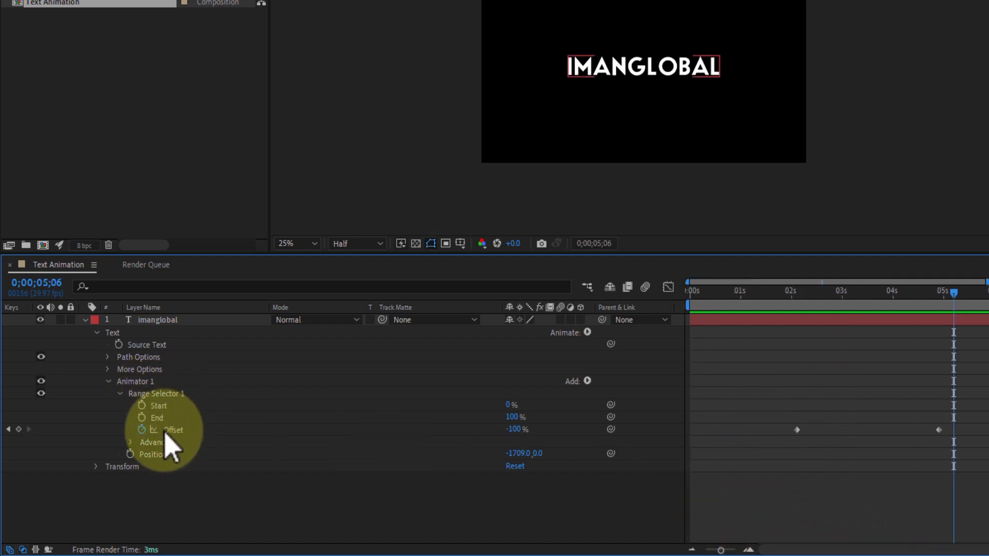
click(170, 393)
key(u)
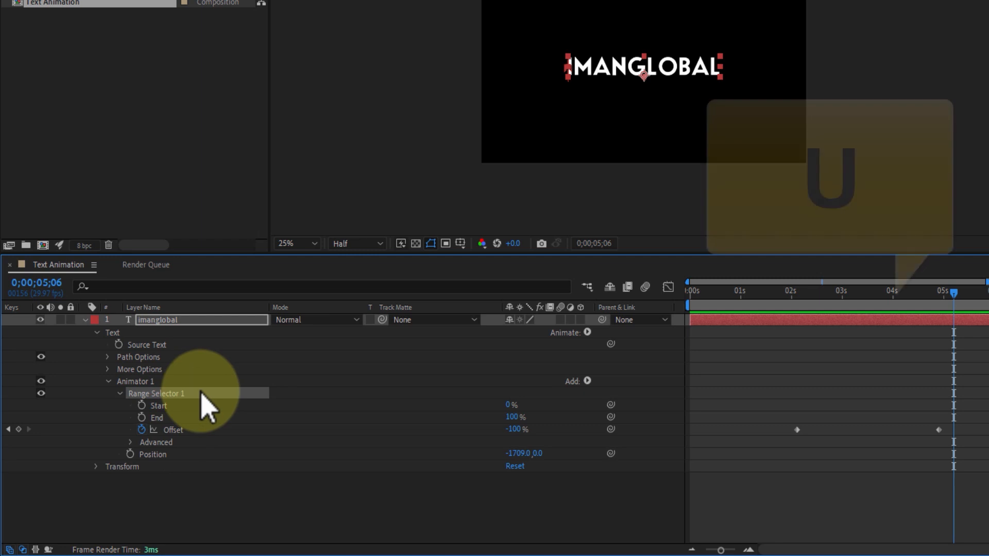
key(u)
key(u)
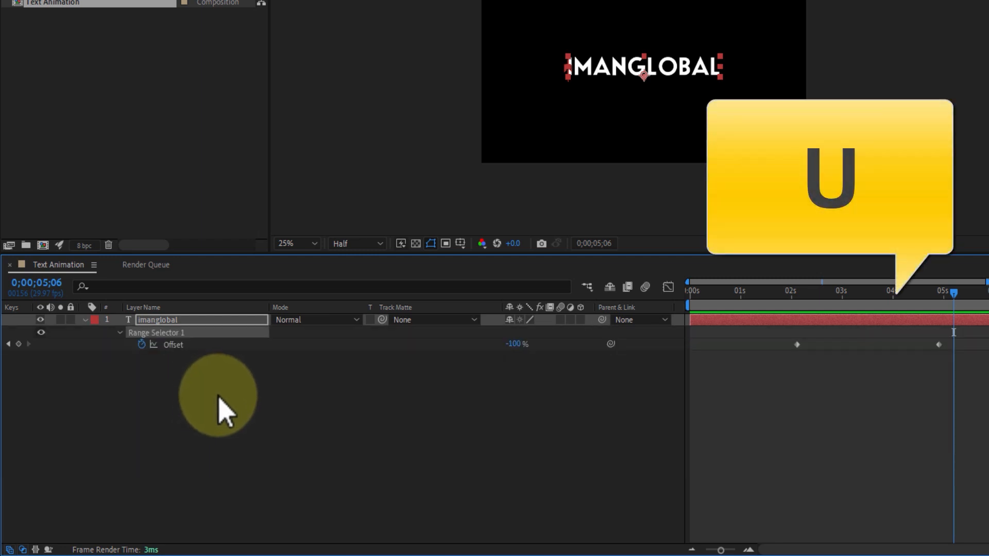
key(u)
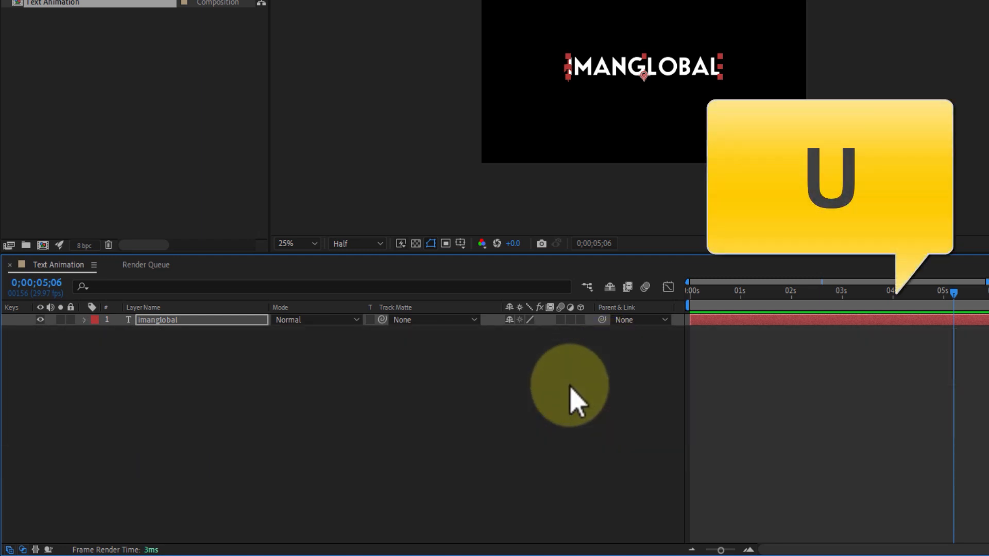
key(u)
key(u)
- Move the ending Offset keyframe earlier to about 3.8 seconds, previewing the playback speed
click(938, 381)
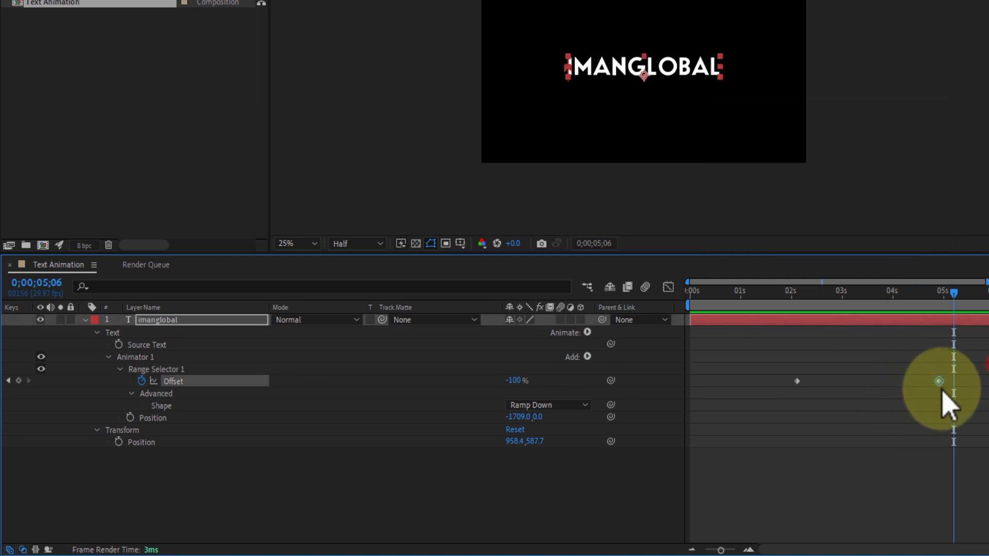
drag(938, 382, 877, 388)
click(781, 292)
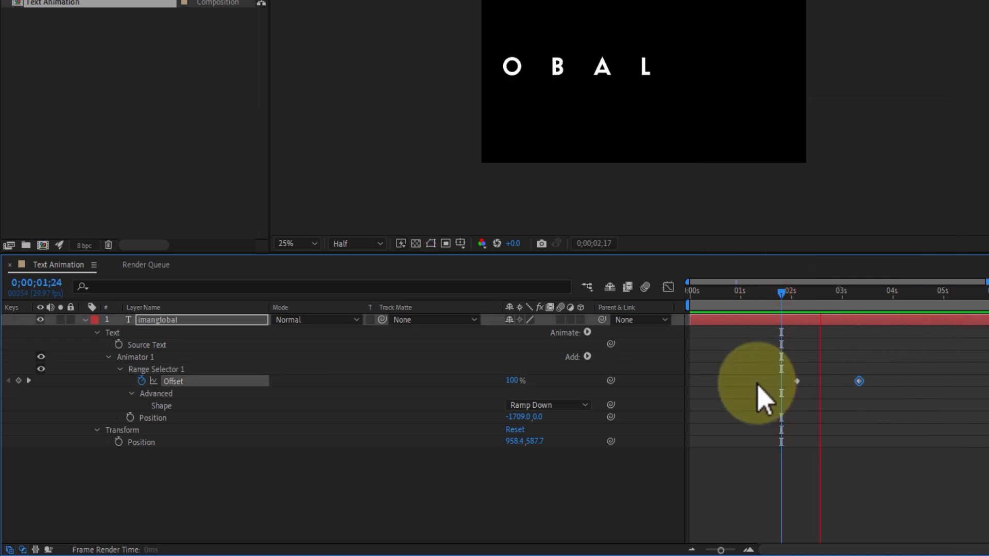
key(space)
drag(917, 355, 752, 405)
click(839, 399)
drag(859, 383, 883, 383)
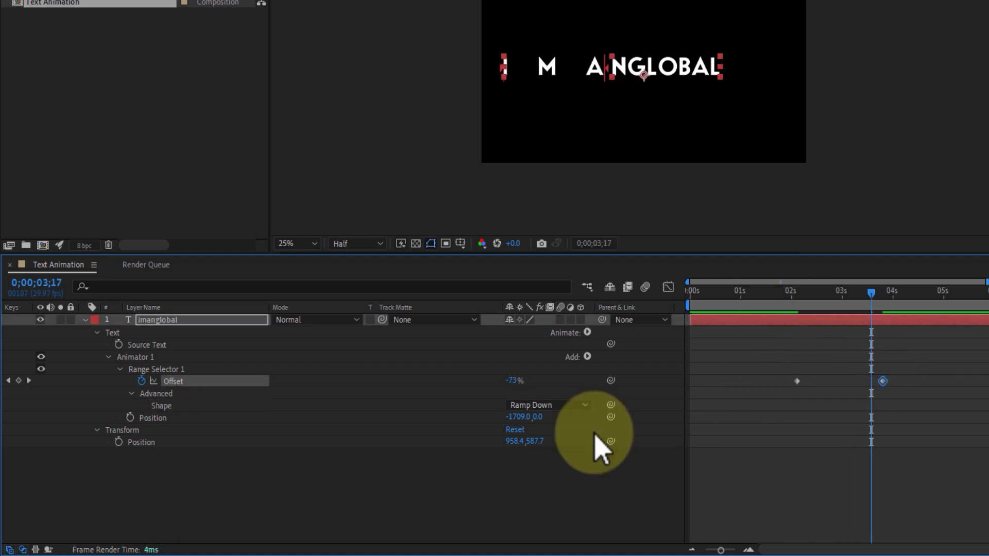
- Set the range selector's Ease High to 25% and Ease Low to 54% in its advanced settings, and preview the result
click(132, 394)
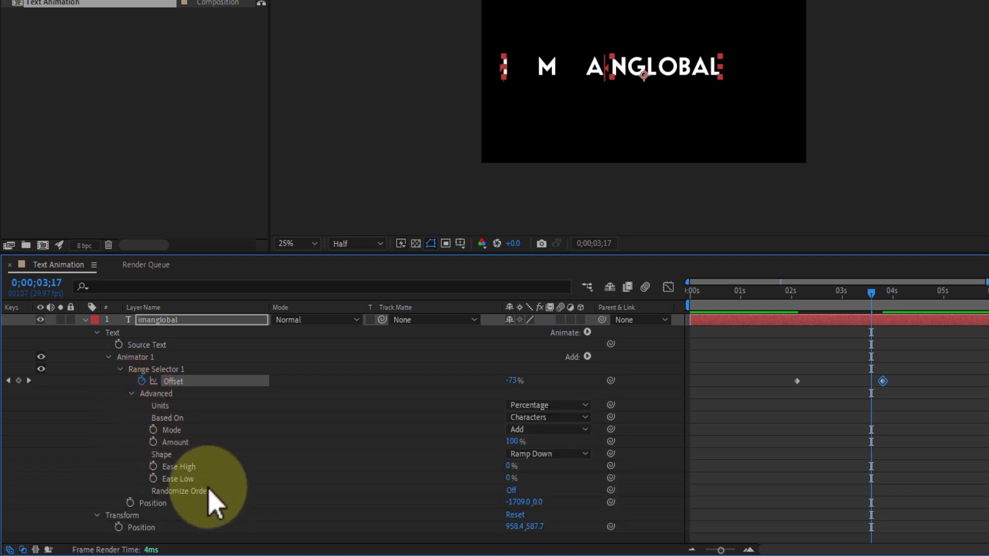
click(186, 465)
drag(510, 466, 521, 466)
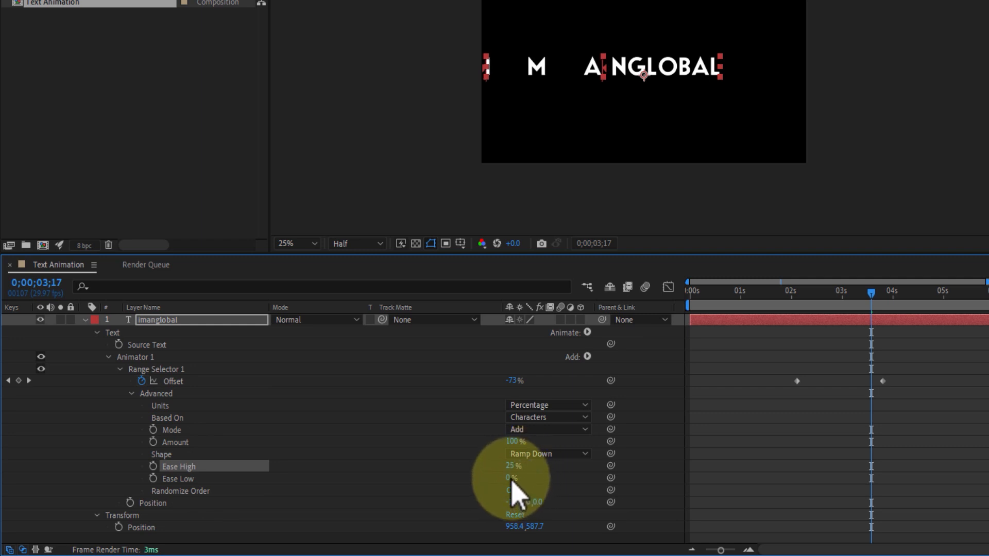
drag(510, 478, 533, 477)
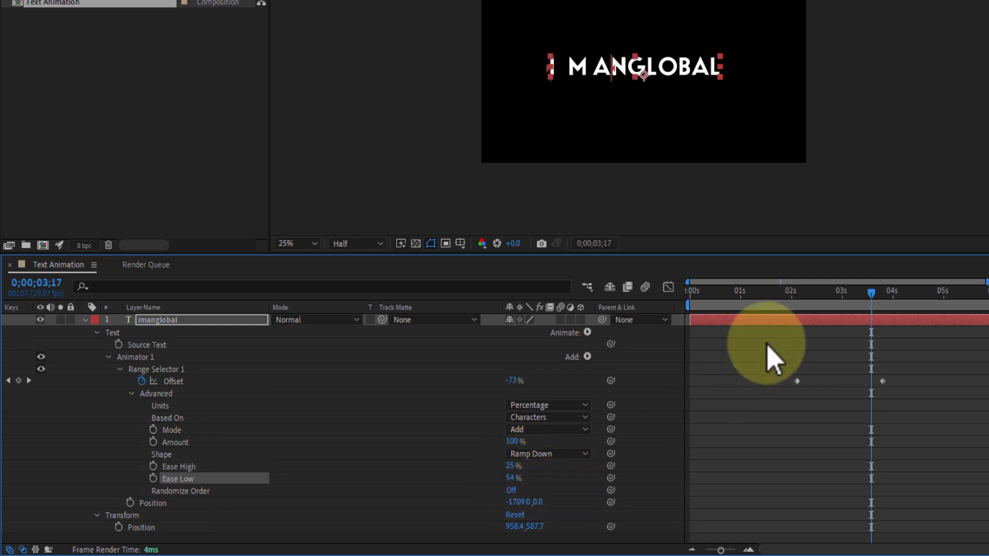
drag(846, 291, 771, 310)
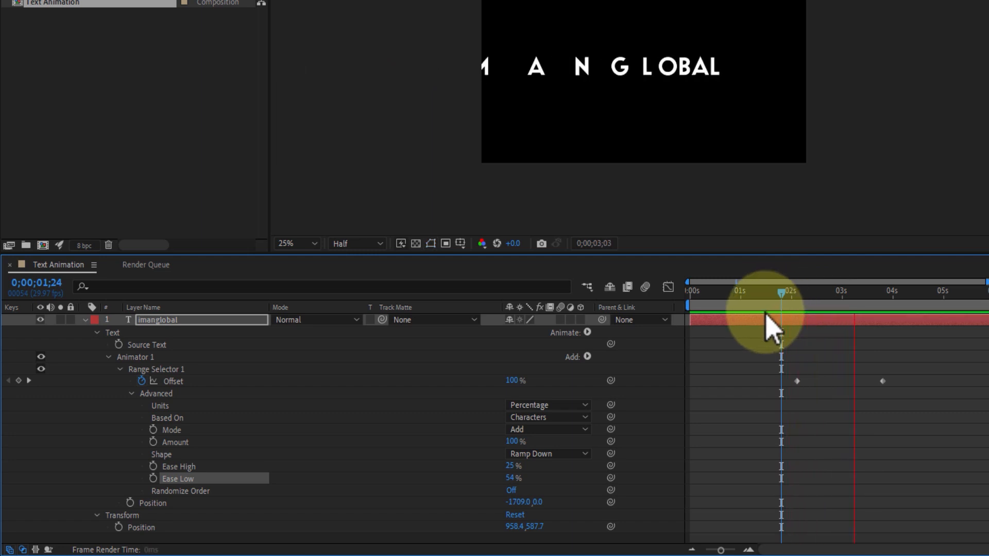
key(space)
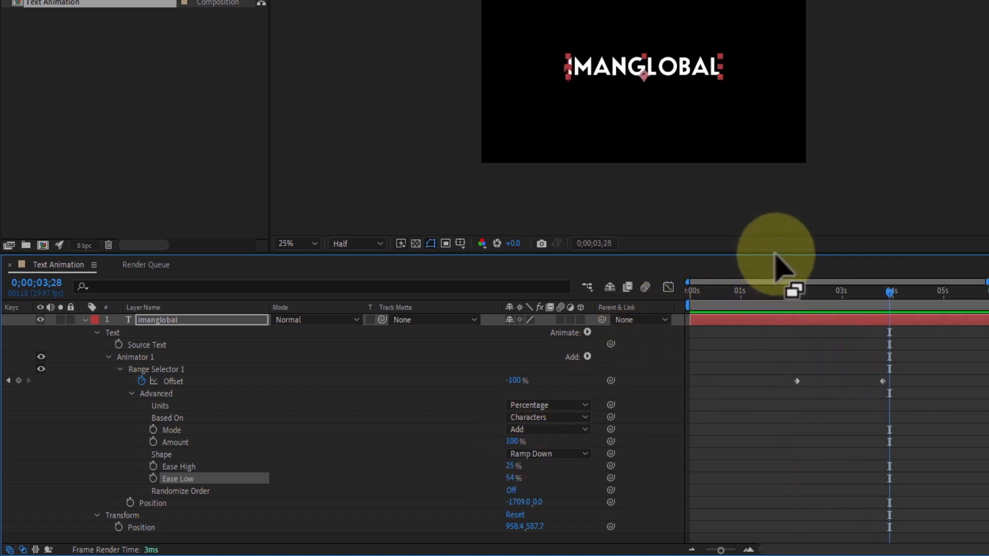
- Fit the composition to the viewer and preview the eased text animation
click(298, 244)
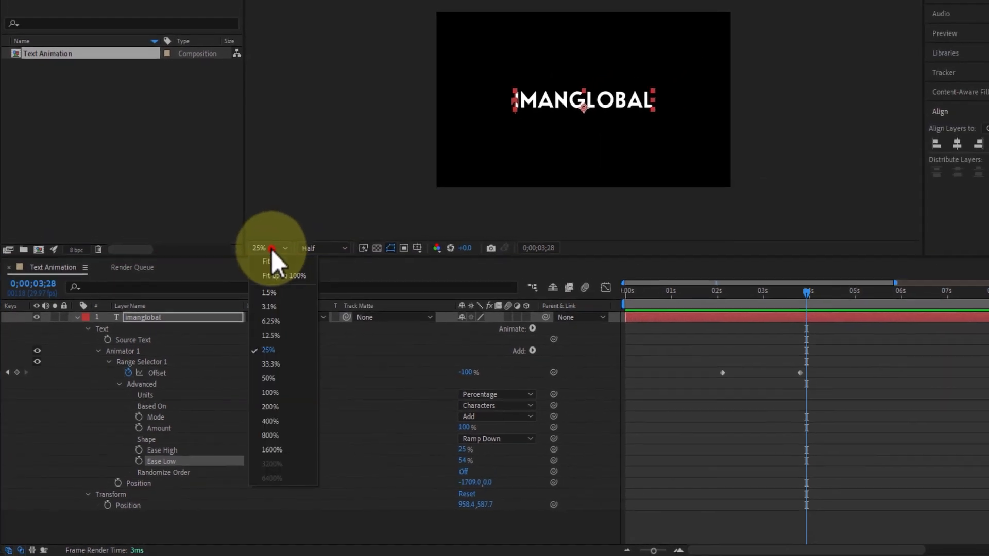
click(271, 261)
drag(744, 297, 701, 296)
key(space)
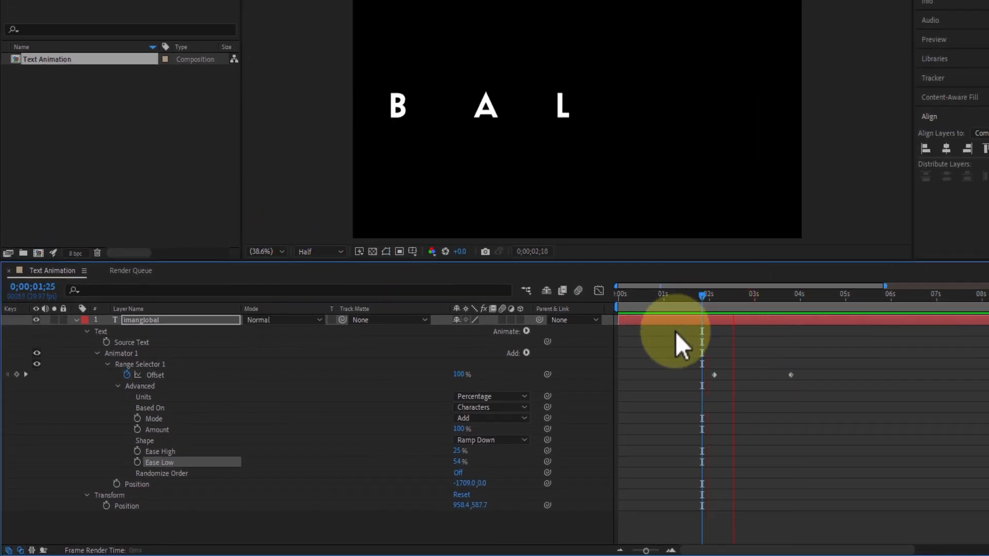
key(space)
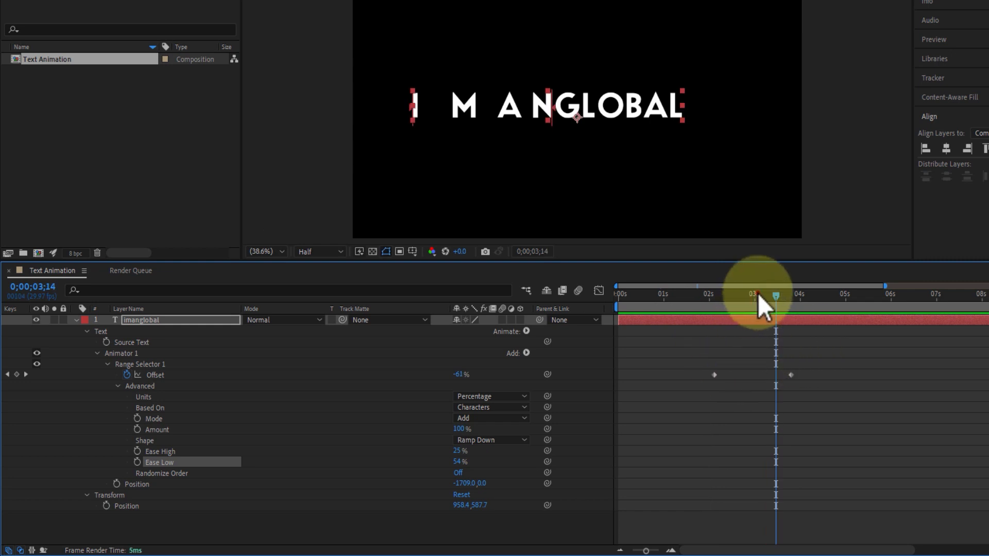
- Enable motion blur for the composition and the imanglobal layer, comparing the text at 0;00;02;26 with and without it
drag(758, 295, 750, 294)
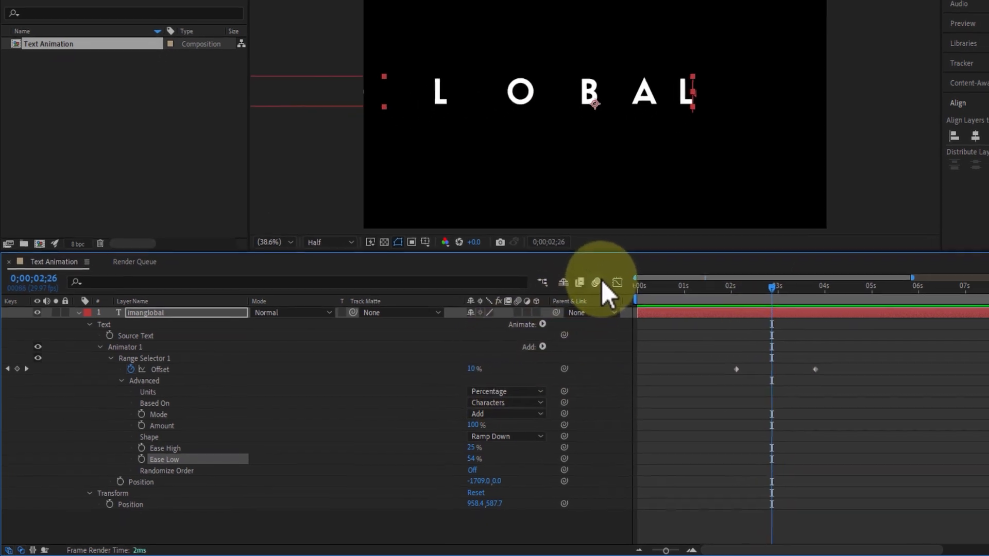
click(594, 284)
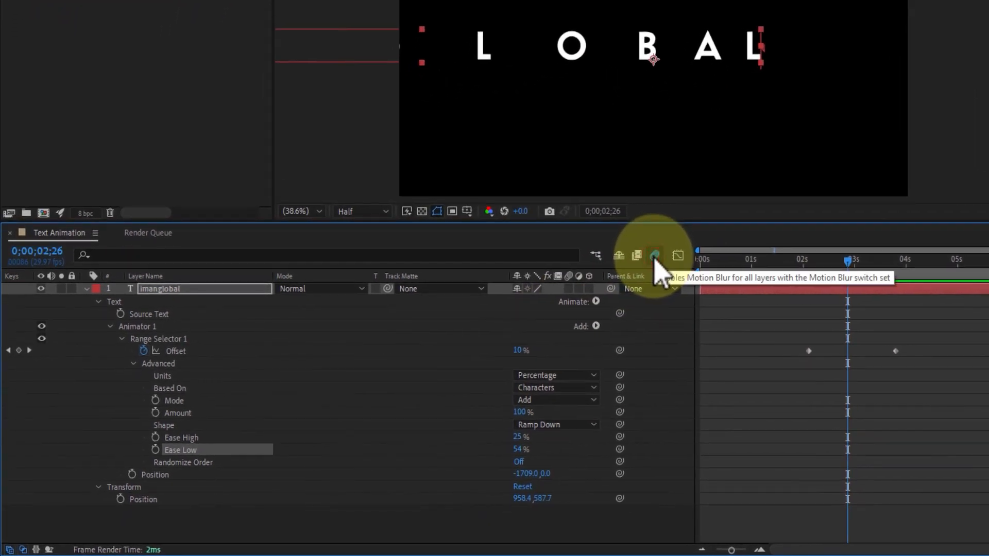
click(654, 256)
click(569, 290)
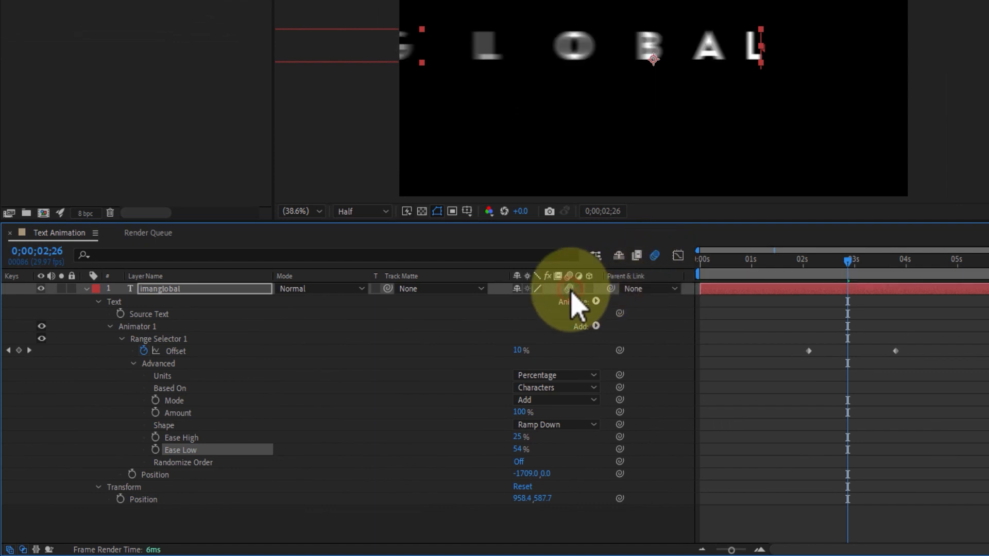
click(570, 289)
click(570, 289)
click(570, 289)
click(570, 289)
click(569, 289)
click(570, 289)
- Scrub through and play the text animation from about 0;00;02;05 to check the motion blur
click(843, 258)
drag(838, 259, 883, 275)
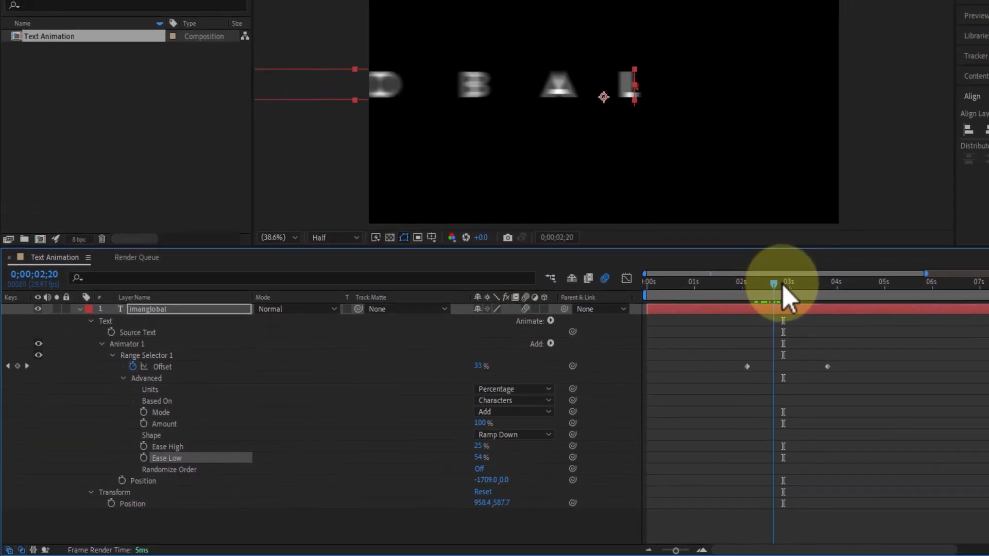
drag(822, 295, 751, 294)
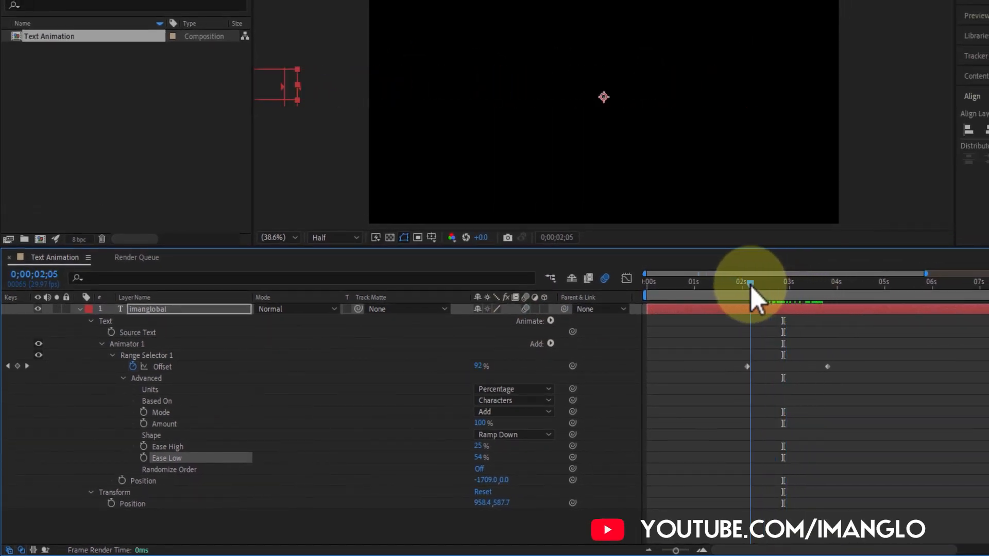
key(space)
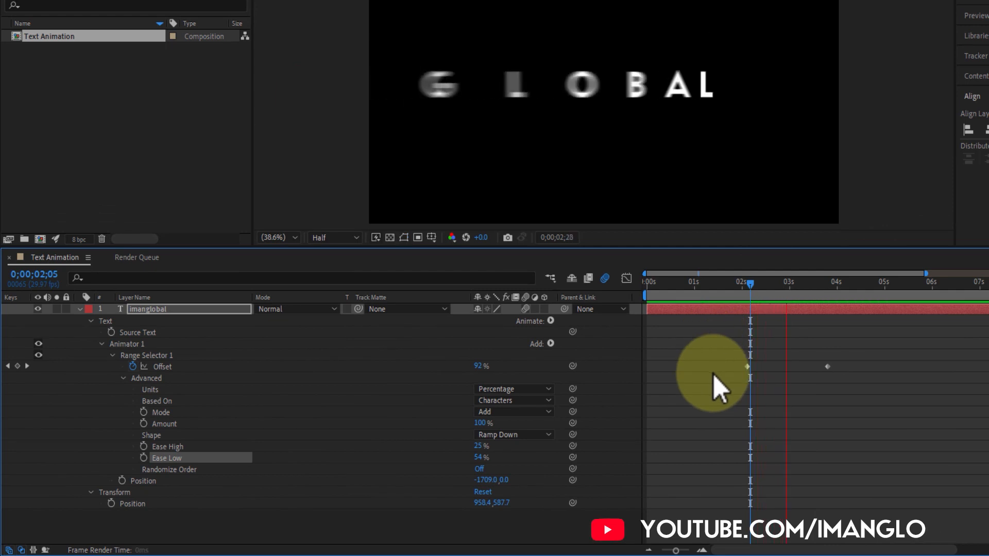
- Apply Easy Ease to both Offset keyframes and preview the animation from 0;00;01;26
click(868, 349)
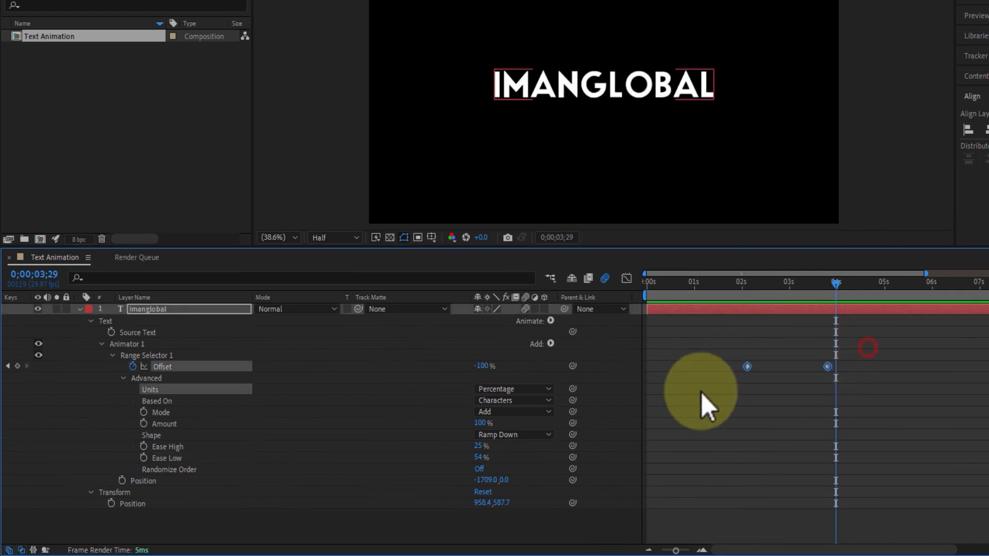
right_click(827, 367)
mouse_move(864, 359)
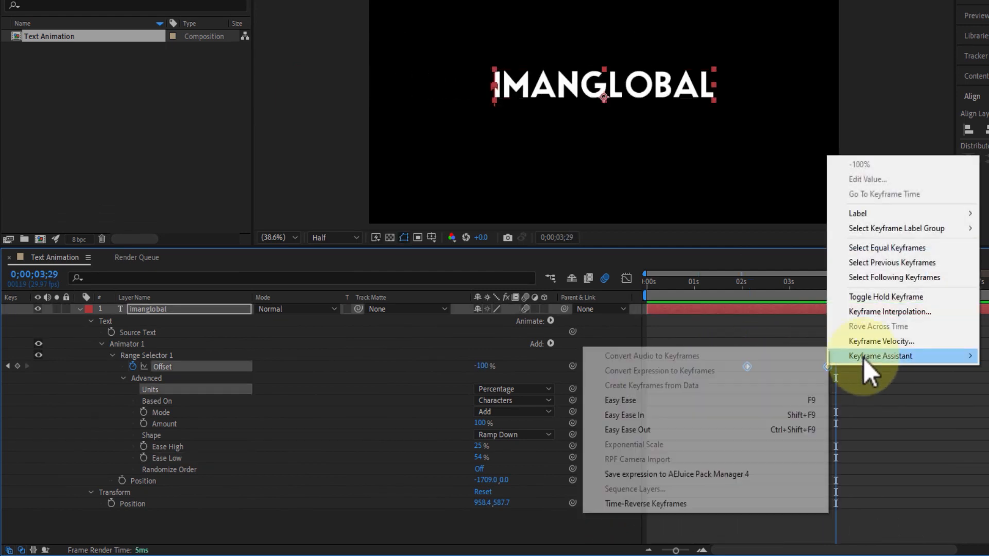
click(638, 401)
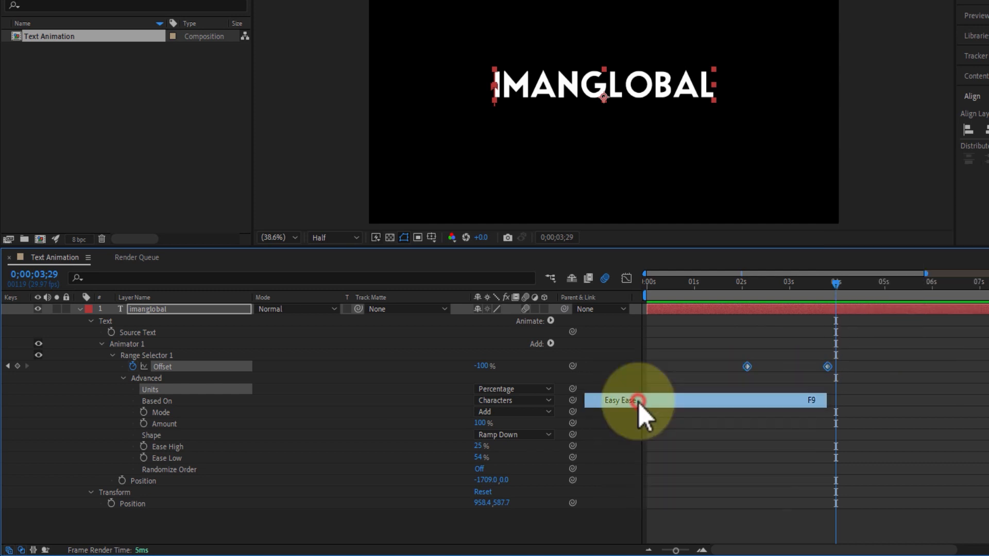
click(735, 283)
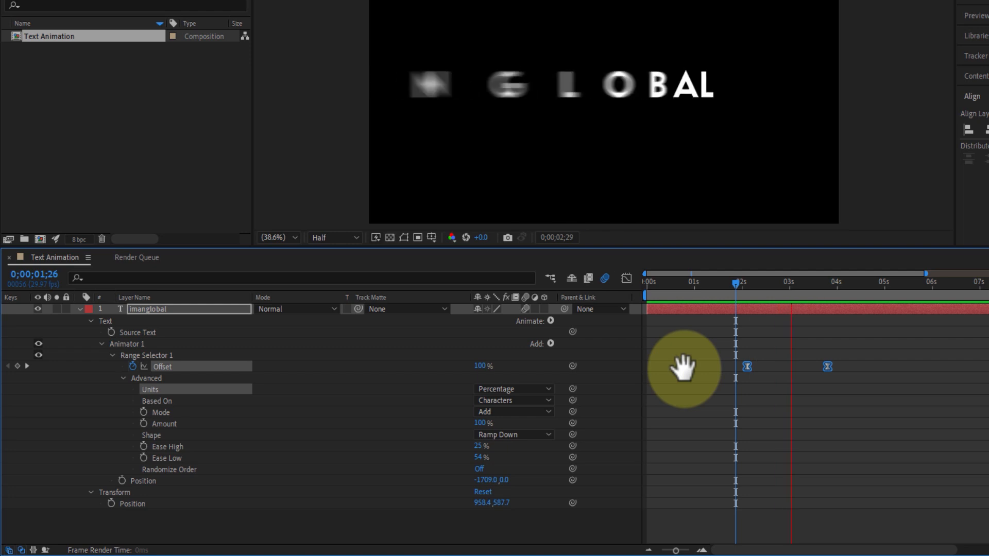
key(space)
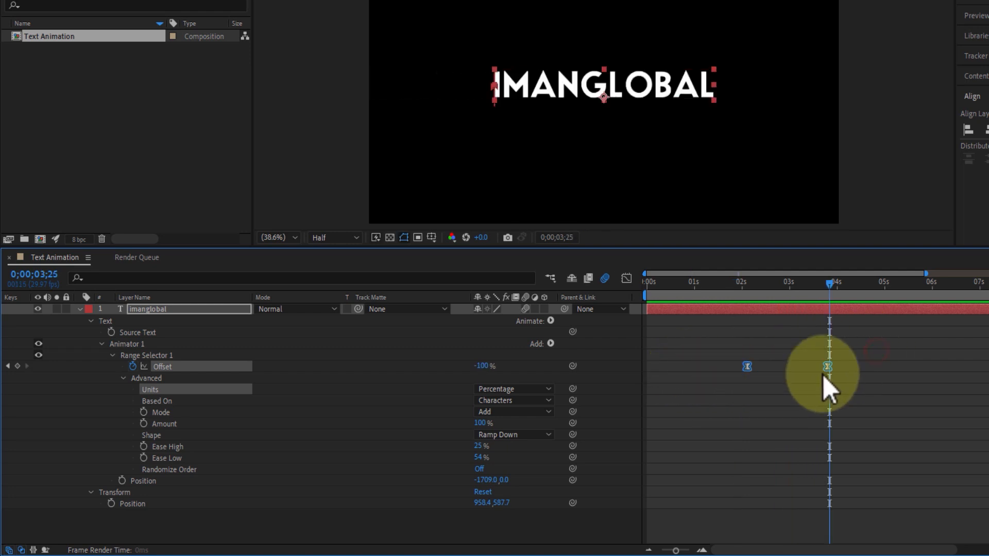
- Increase the ending Offset keyframe's incoming influence to about 63% in the speed graph, then preview the smoother slide-in
drag(871, 344, 713, 397)
click(626, 278)
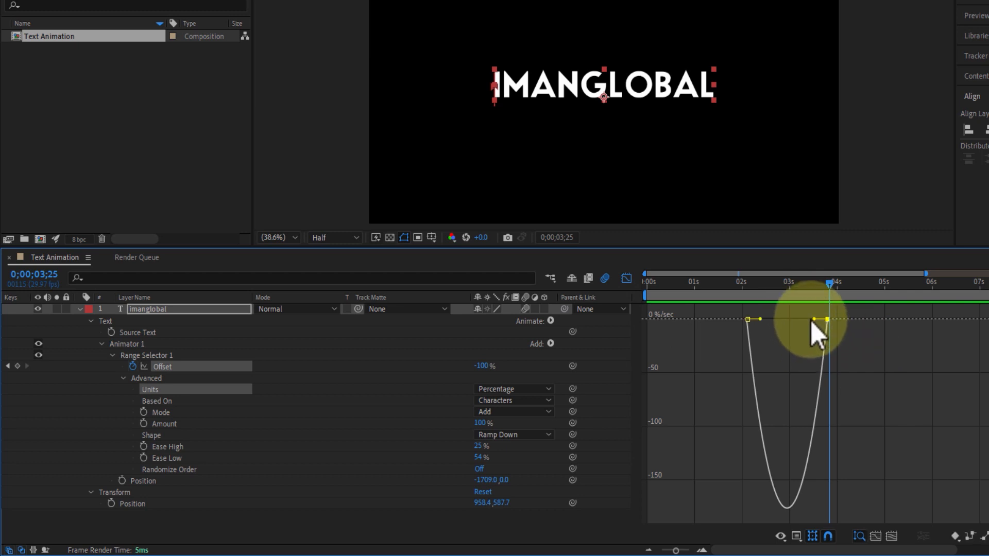
click(811, 320)
drag(805, 321, 800, 323)
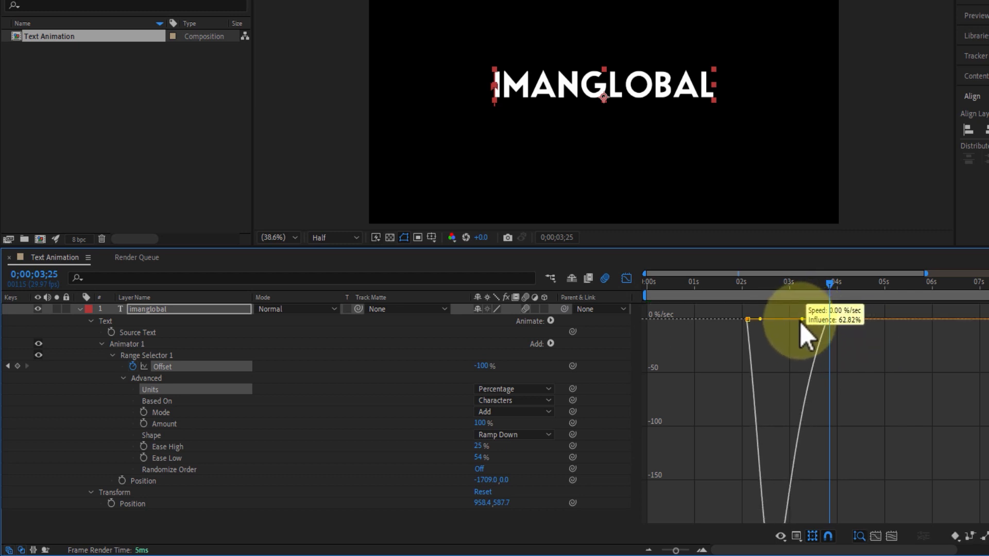
click(627, 278)
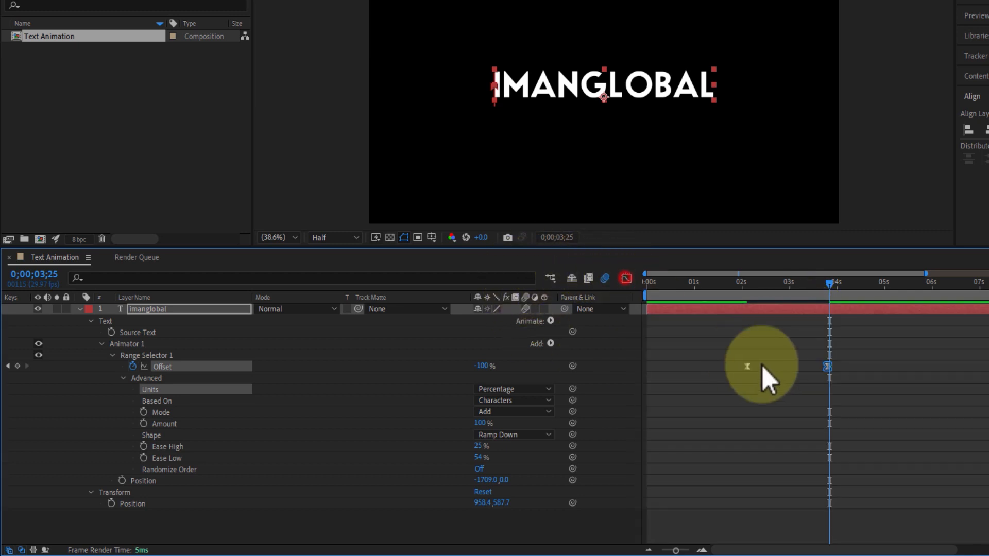
click(729, 286)
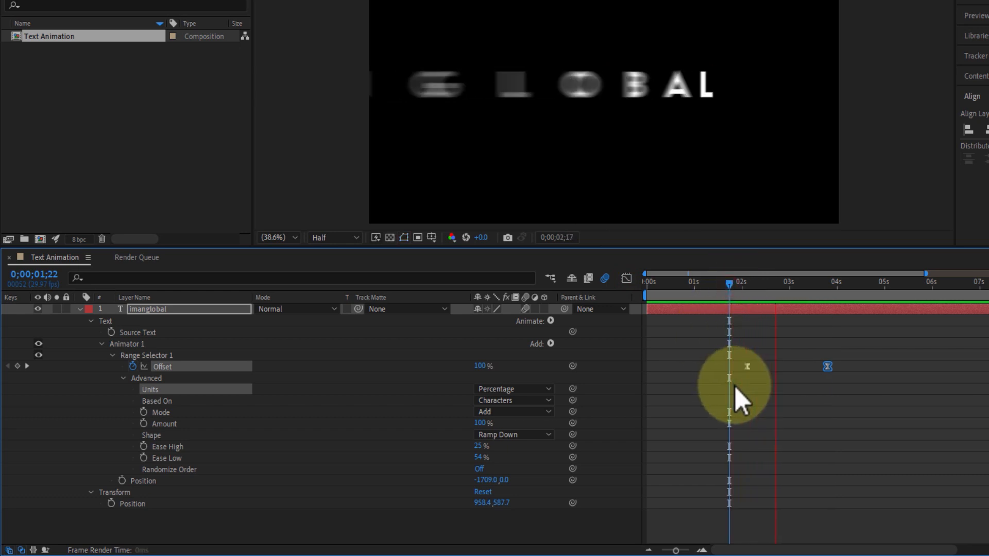
click(717, 284)
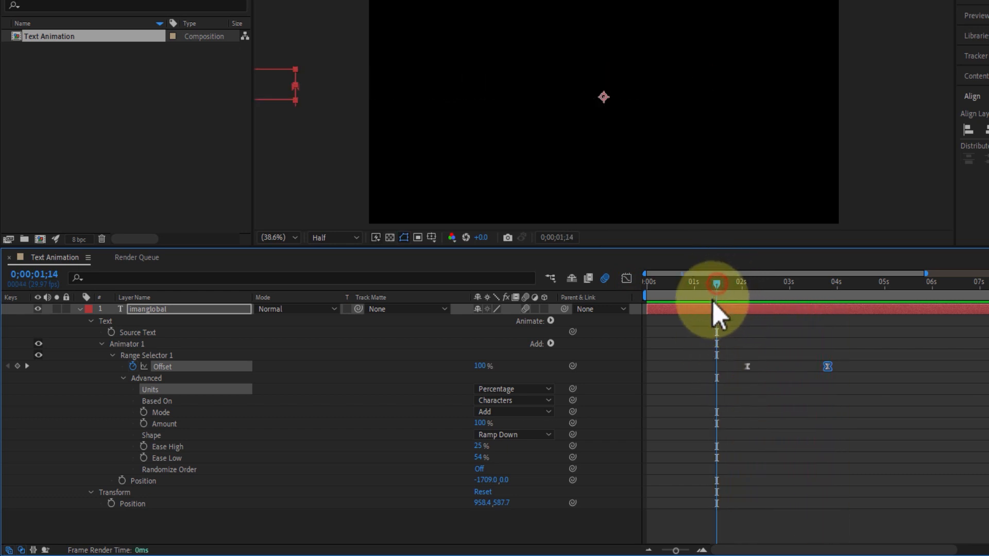
key(space)
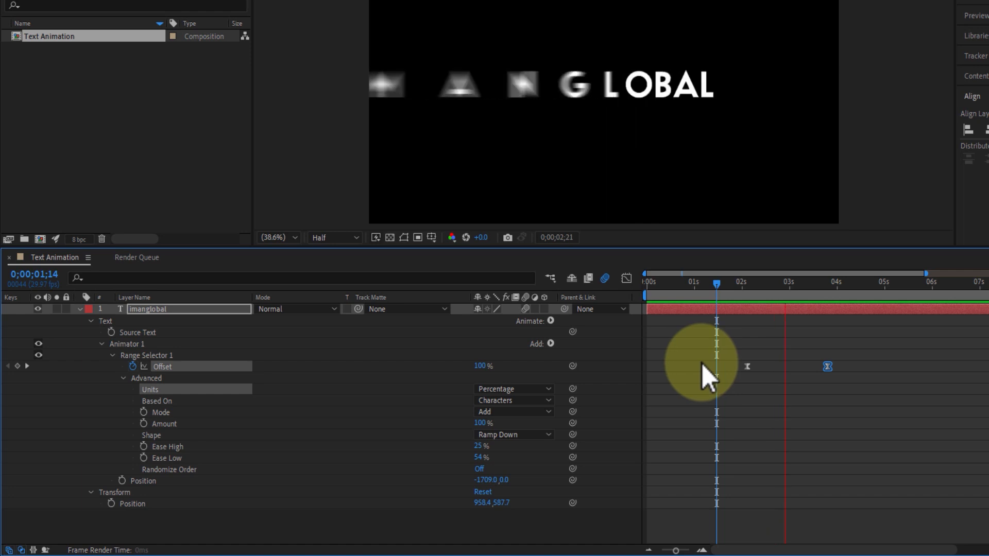
- Stop the preview, move the current time to 0;00;04;15 and collapse Animator 1
key(space)
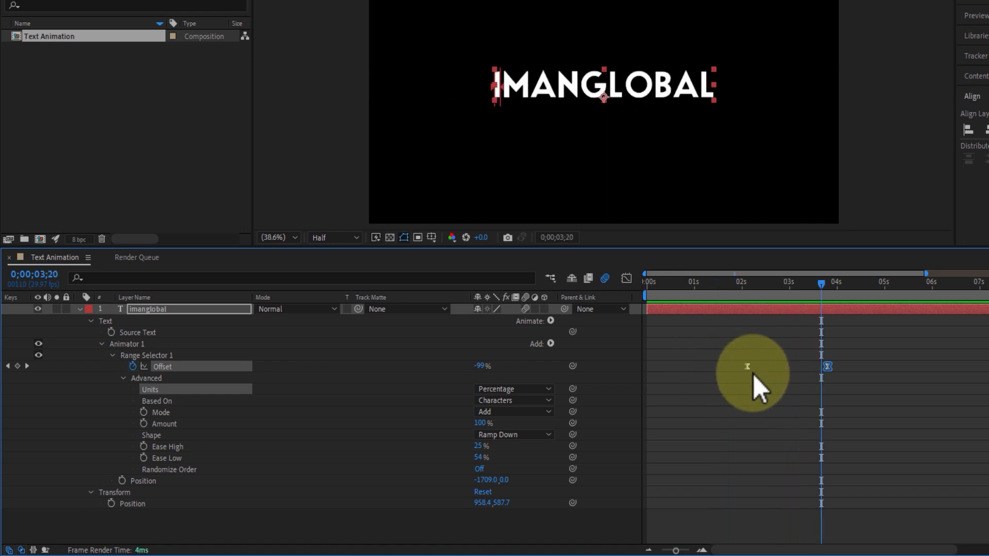
click(780, 433)
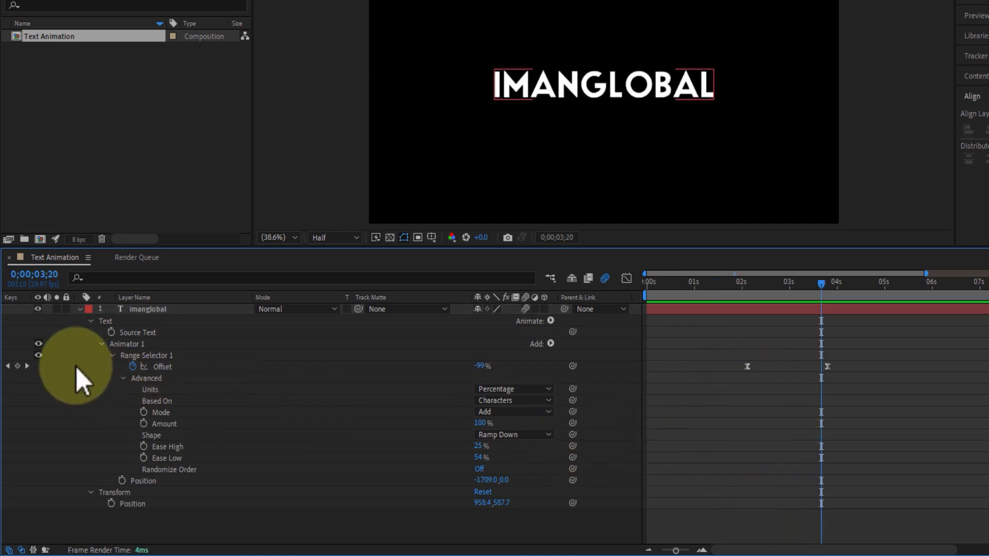
drag(822, 283, 861, 288)
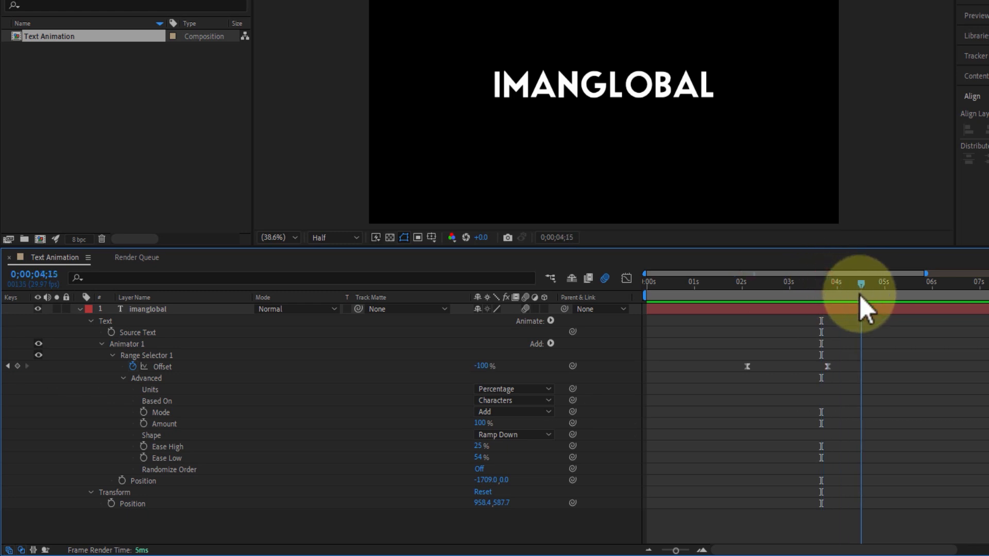
click(125, 355)
click(102, 344)
click(301, 442)
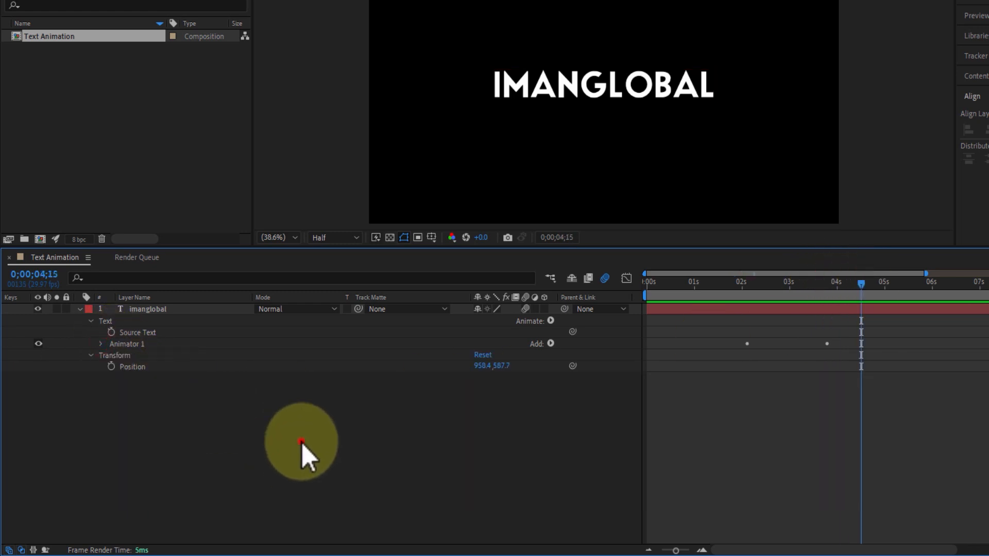
- Add a Tracking animator to the imanglobal text layer and add an Opacity property to that new animator
click(157, 310)
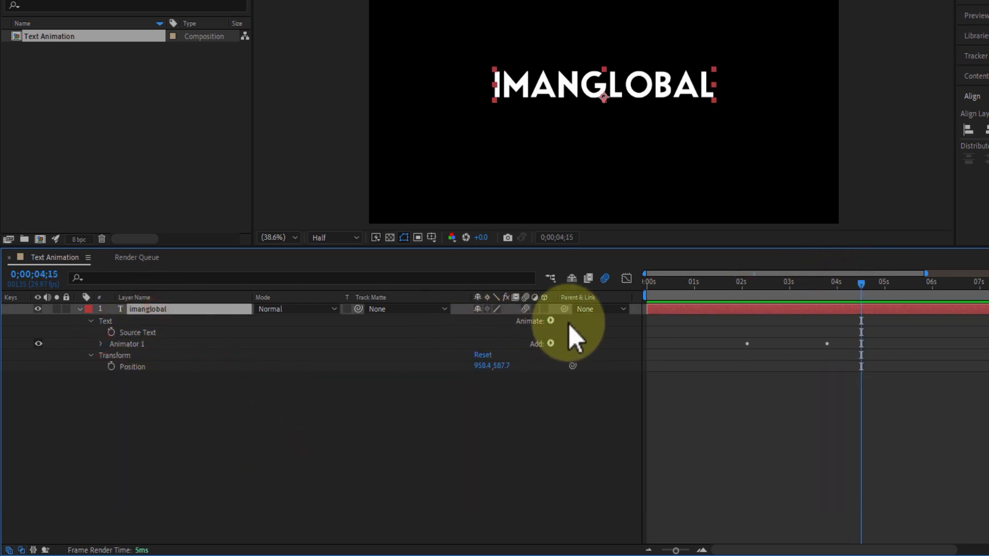
click(550, 320)
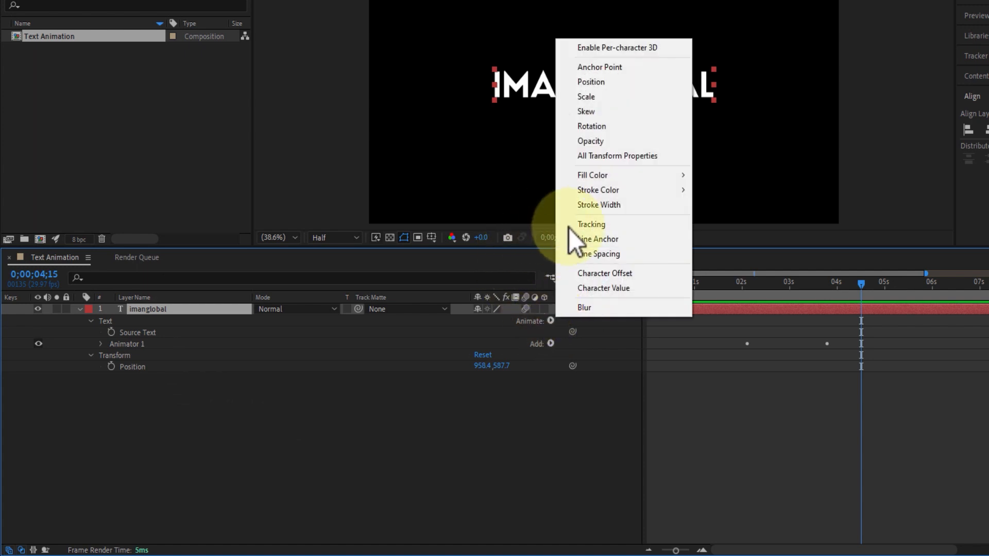
click(639, 227)
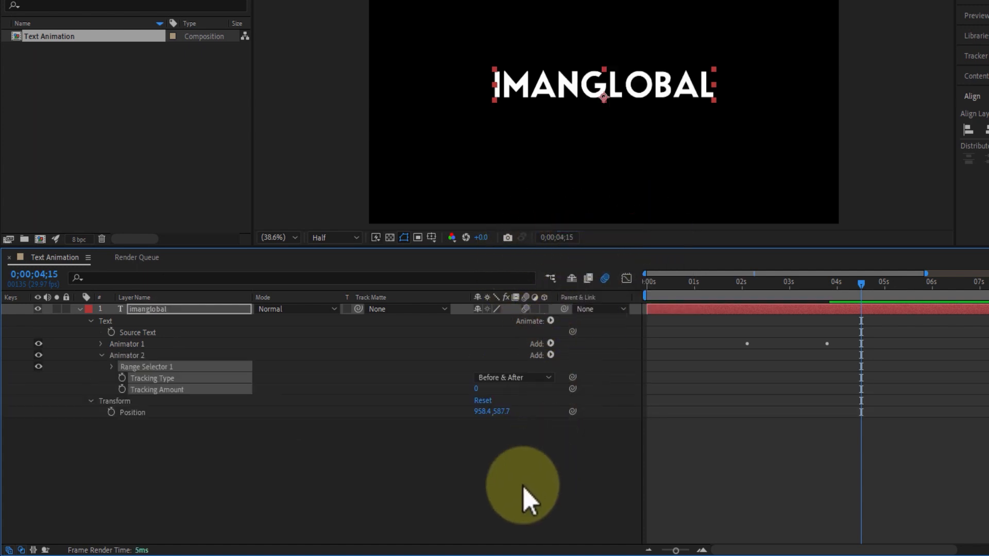
click(549, 356)
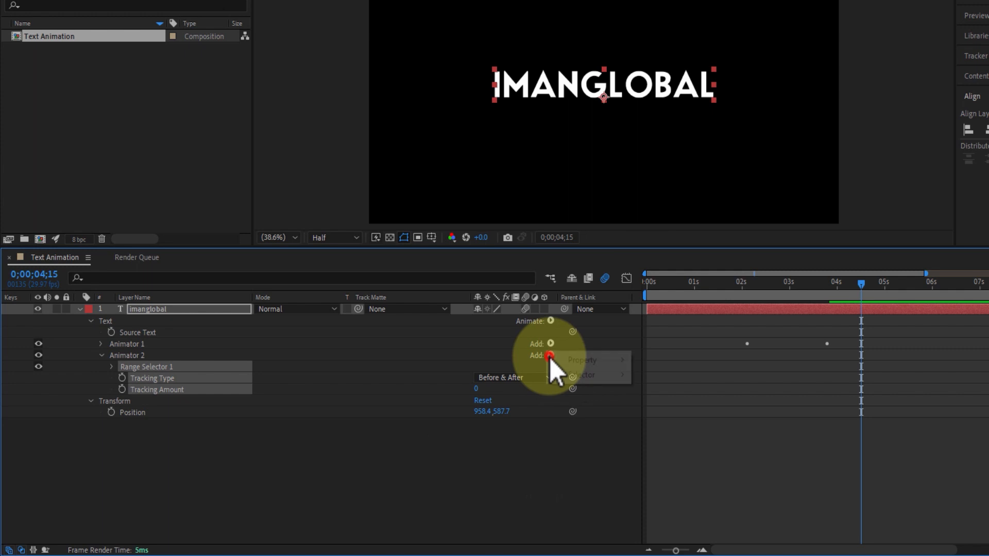
mouse_move(584, 364)
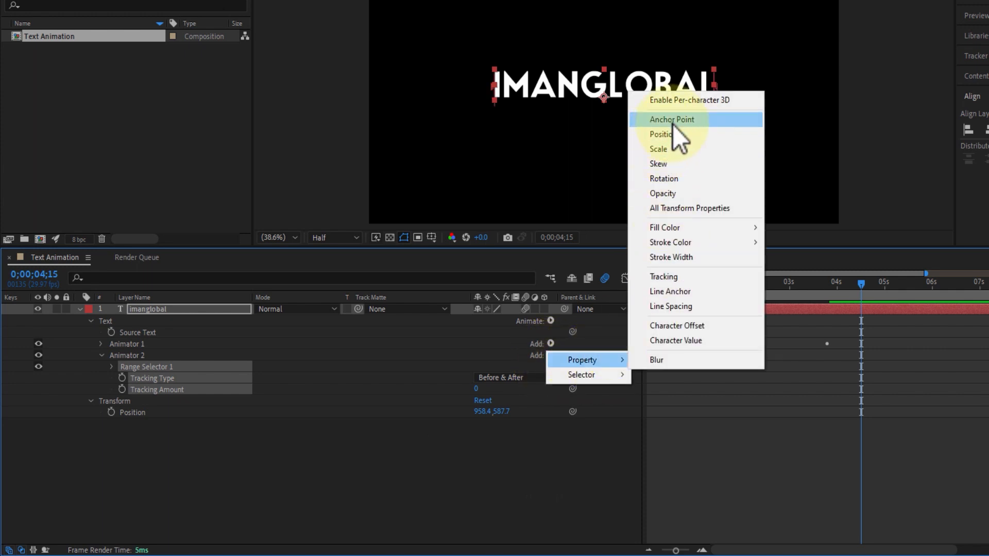
click(670, 195)
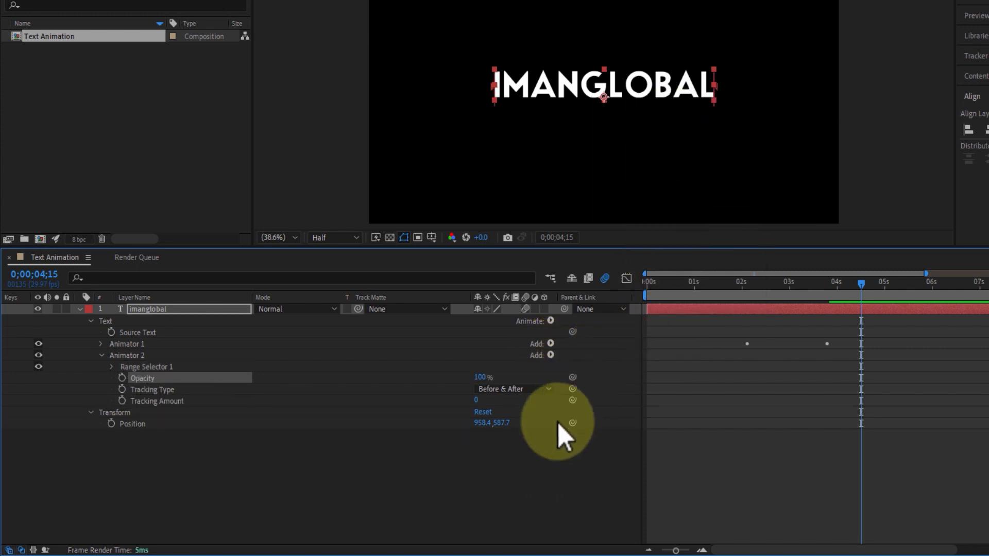
click(535, 460)
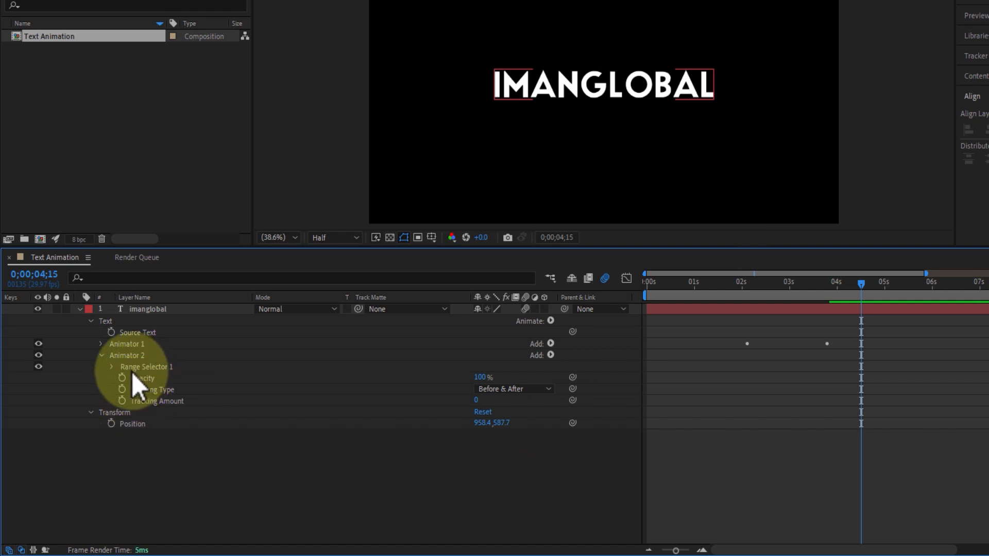
- Set the Start of Animator 2's range selector to 100% and keyframe it at 0;00;04;15
click(112, 368)
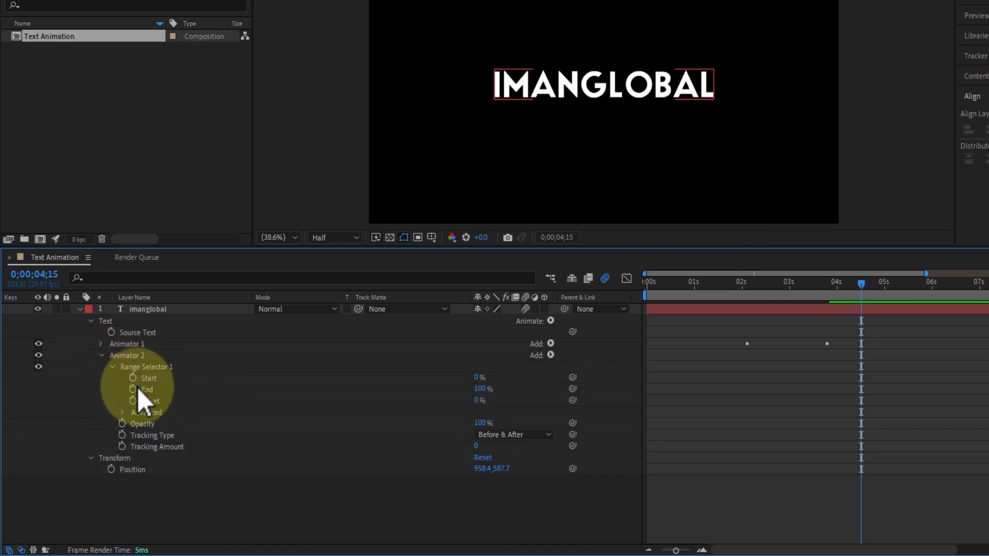
click(153, 379)
drag(478, 376, 551, 376)
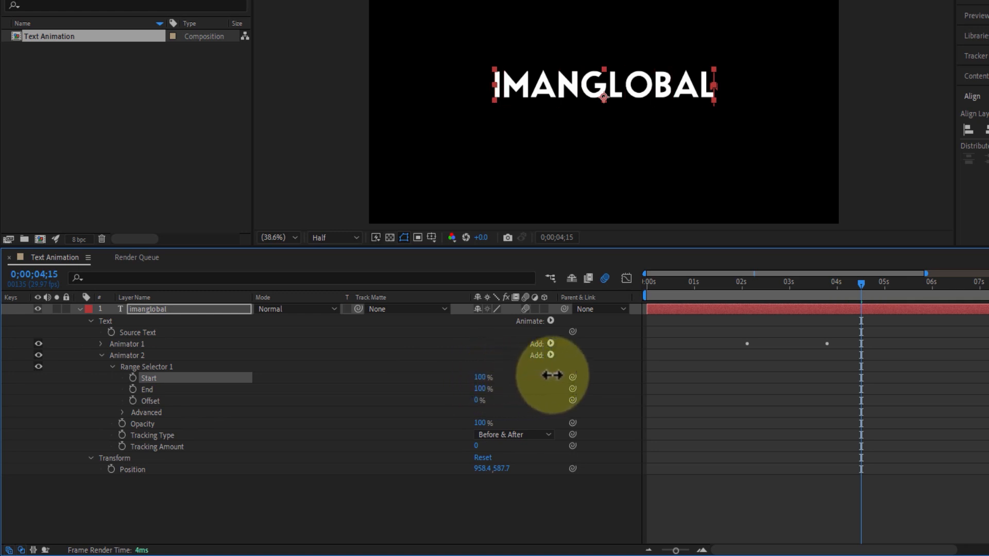
click(132, 379)
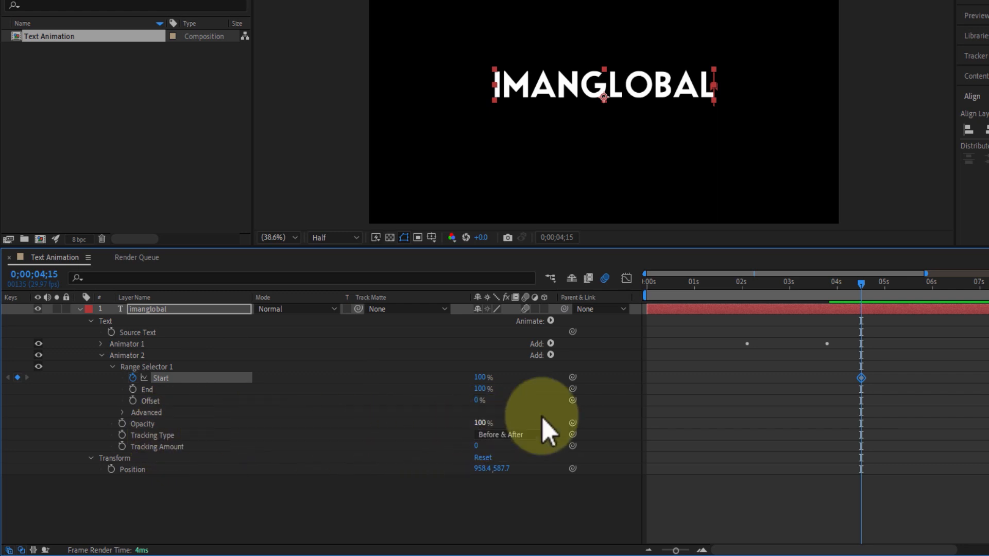
- Set Animator 2's Opacity to 0% and its Tracking Amount to about -129
drag(868, 285, 897, 293)
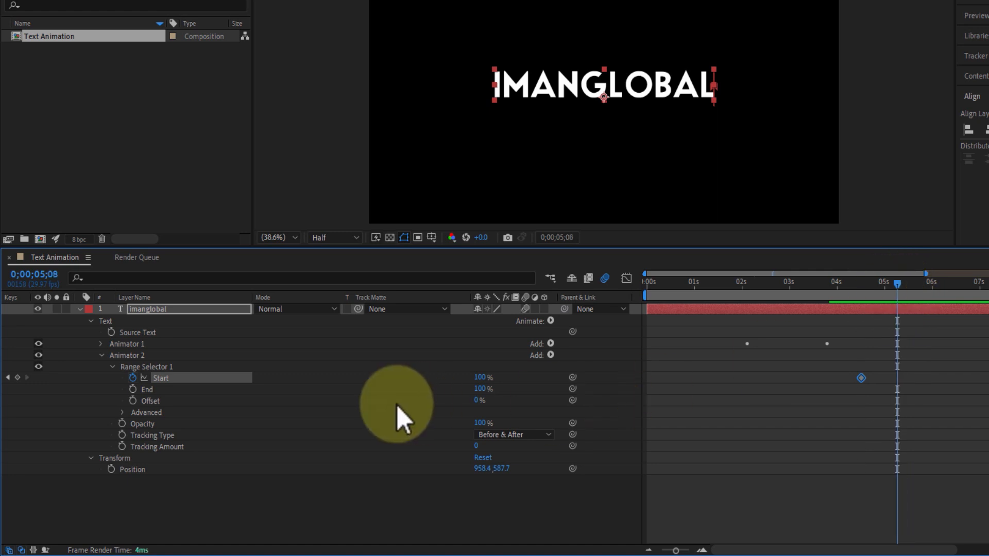
click(150, 426)
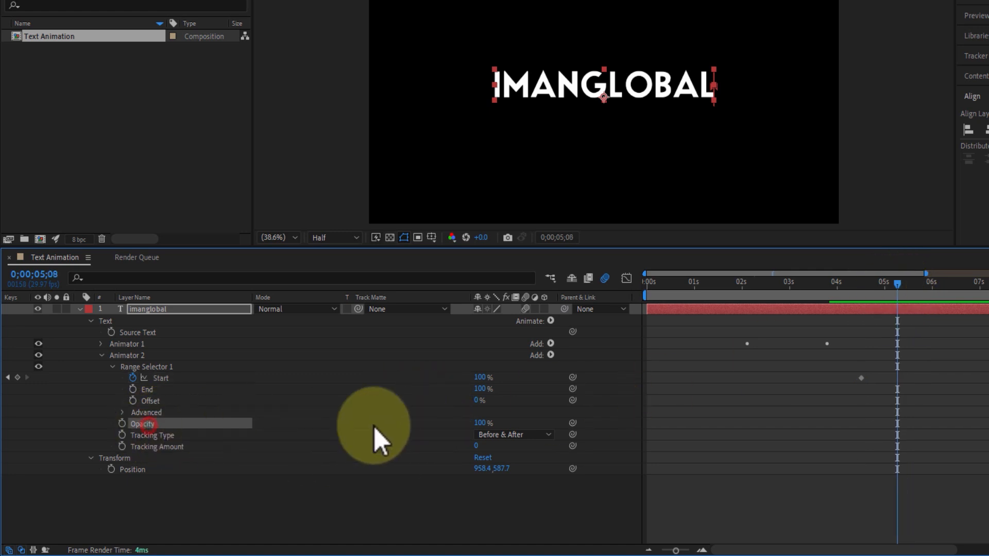
drag(474, 426, 375, 431)
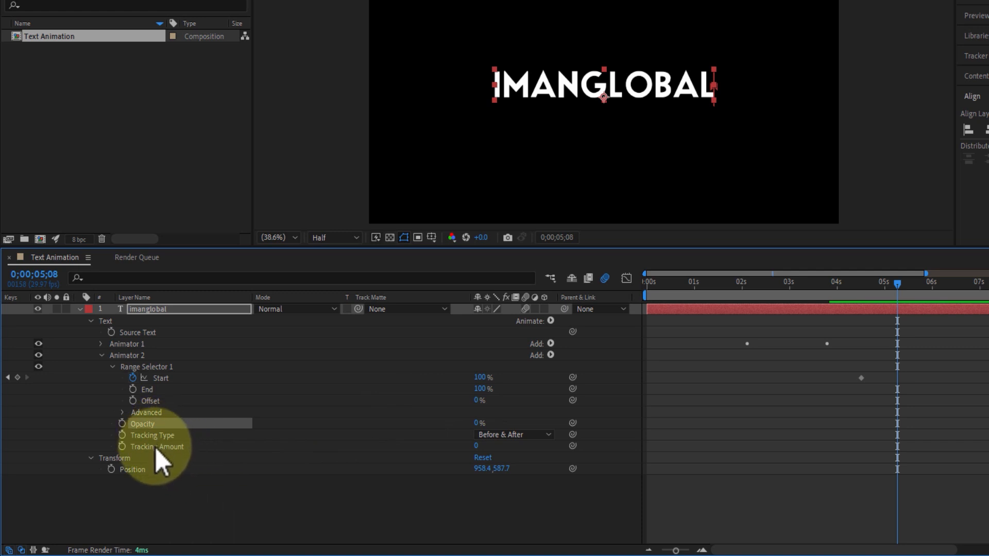
click(155, 447)
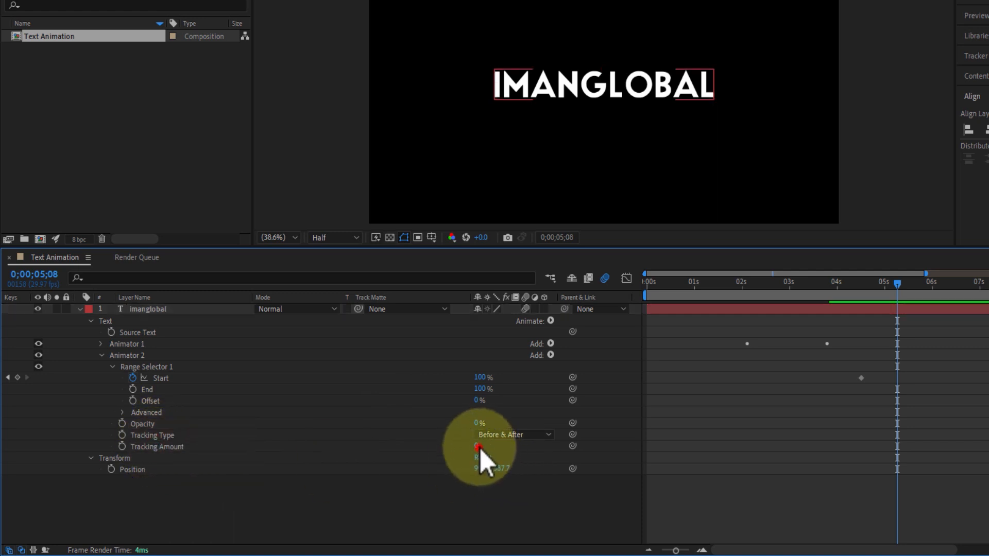
drag(476, 446, 394, 445)
- Keyframe Animator 2's range selector Start at 0% at 0;00;05;10, then scrub back to 0;00;04;28 to check the letters disappearing
mouse_move(913, 278)
mouse_down()
mouse_move(838, 284)
mouse_move(902, 292)
mouse_up()
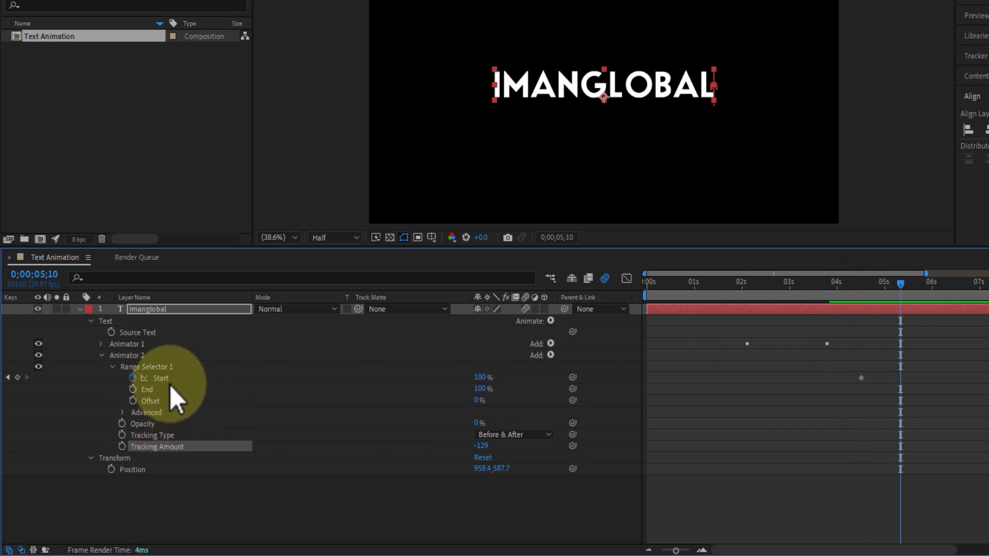
drag(478, 378, 381, 369)
mouse_move(885, 285)
mouse_down()
mouse_move(862, 283)
mouse_move(915, 287)
mouse_move(880, 282)
mouse_up()
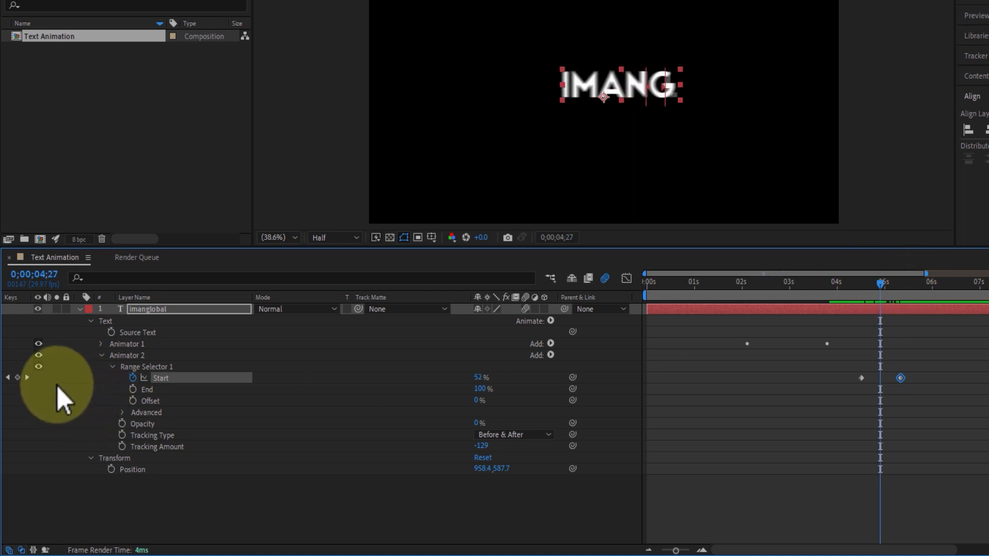
click(32, 381)
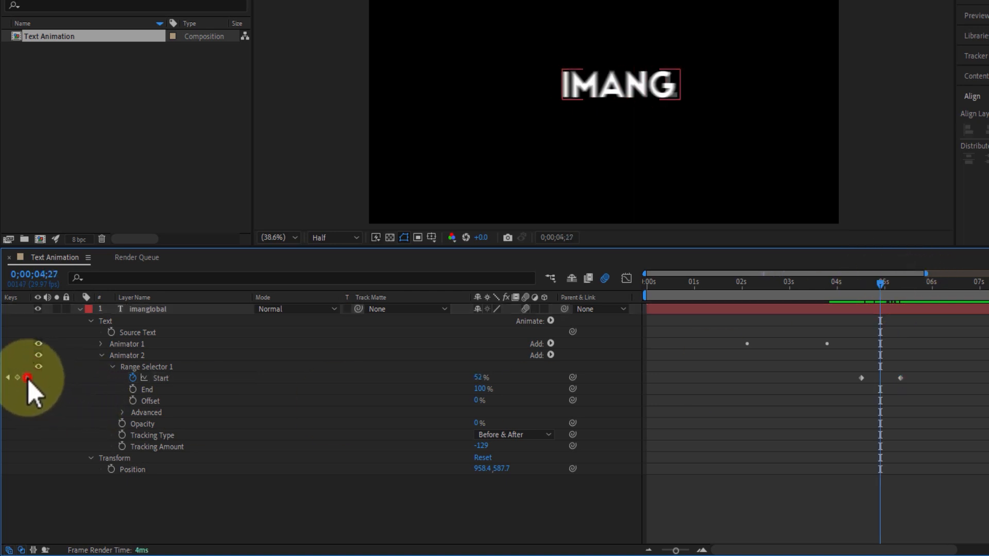
click(27, 378)
drag(883, 293, 881, 294)
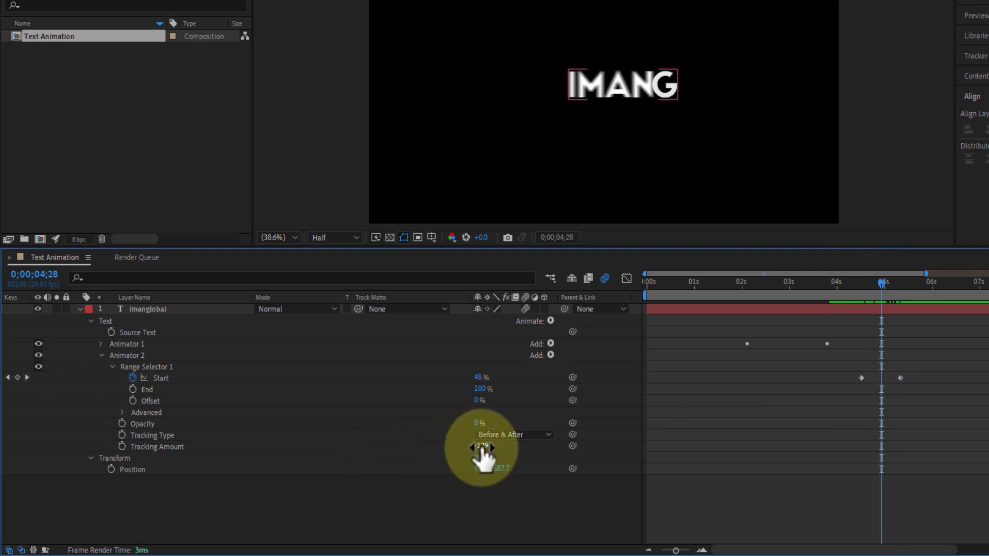
- Try different Tracking Amount values for Animator 2 and set it to -120
mouse_move(481, 447)
mouse_down()
mouse_move(446, 447)
mouse_move(468, 449)
mouse_up()
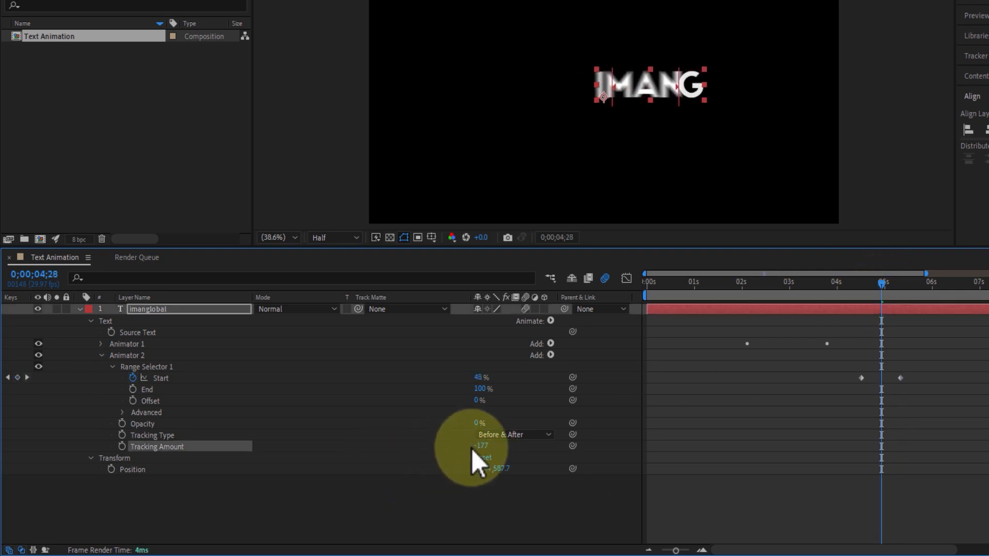
click(483, 446)
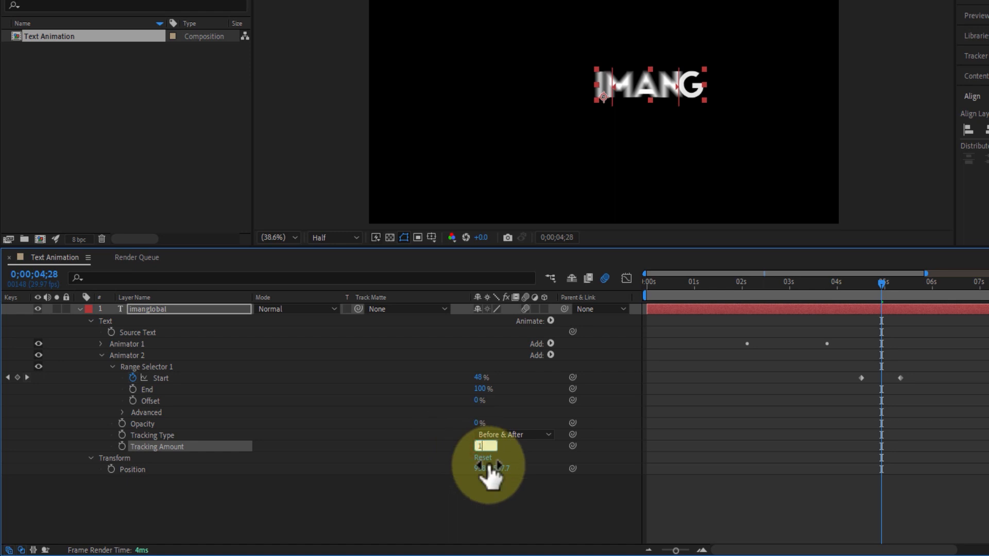
text(120)
key(Return)
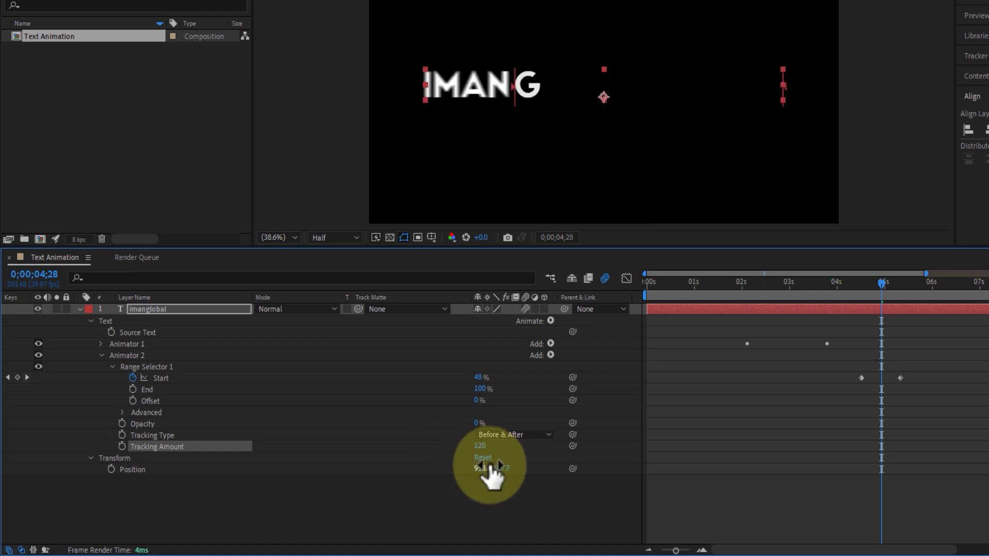
click(480, 446)
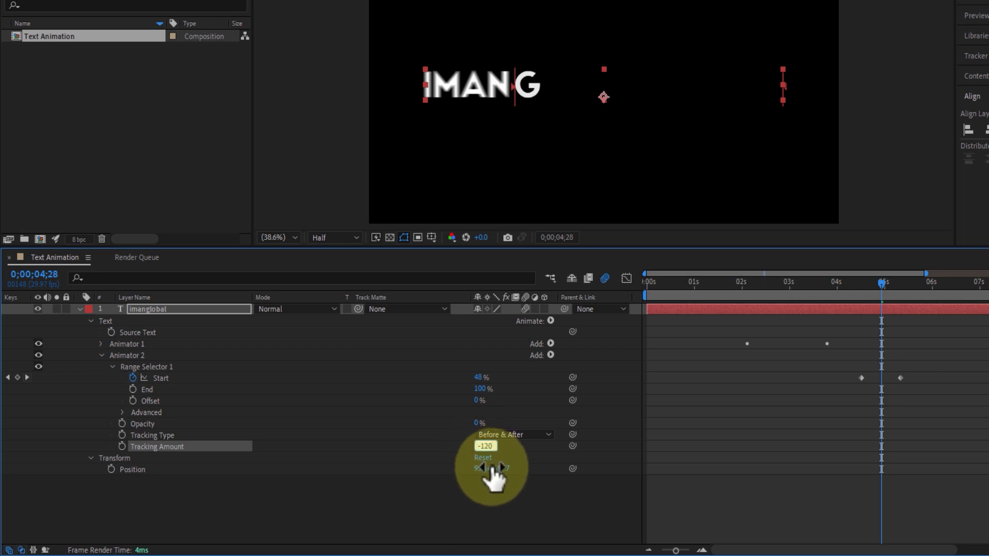
text(-120)
key(Return)
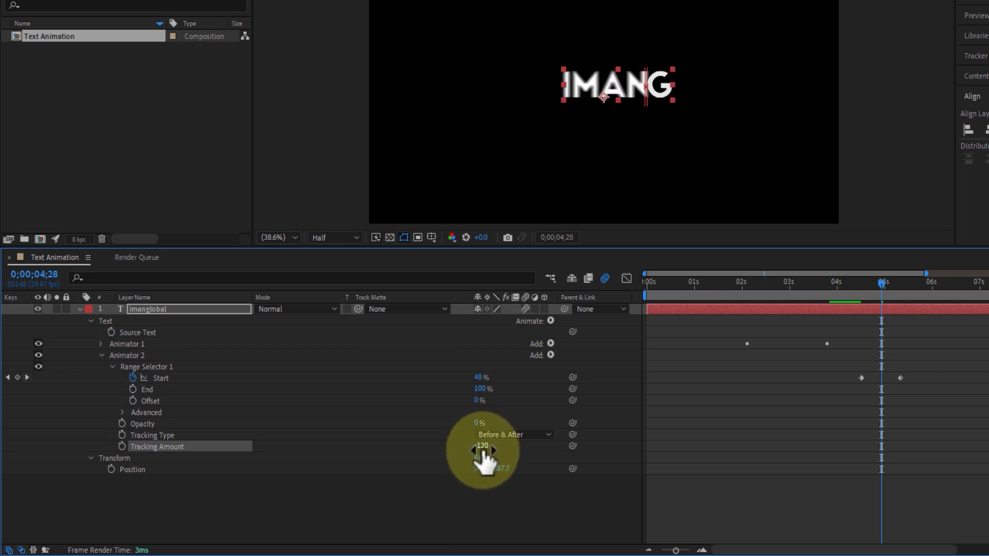
- Play the letters' exit animation from 0;00;04;08, then scrub to 0;00;05;00 to inspect it
drag(885, 286, 850, 285)
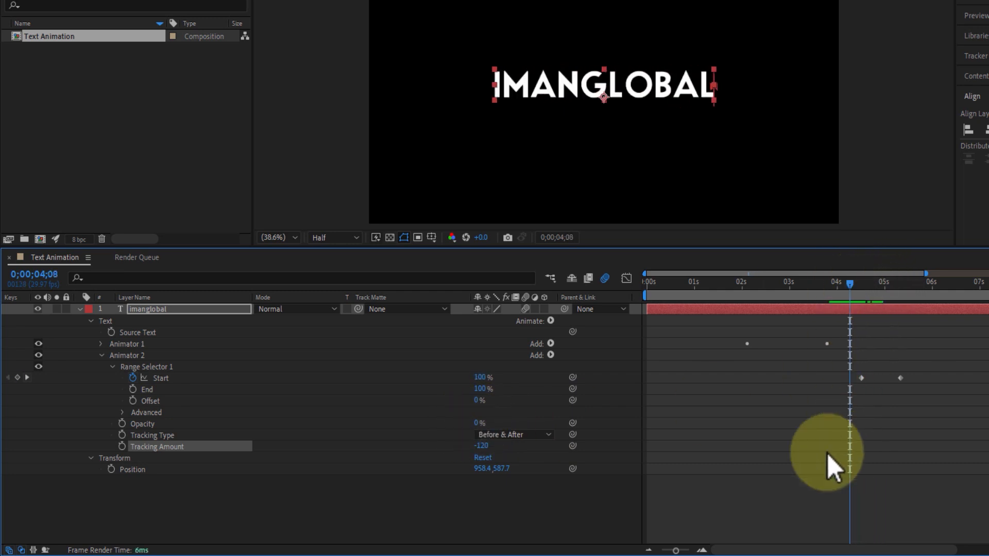
key(space)
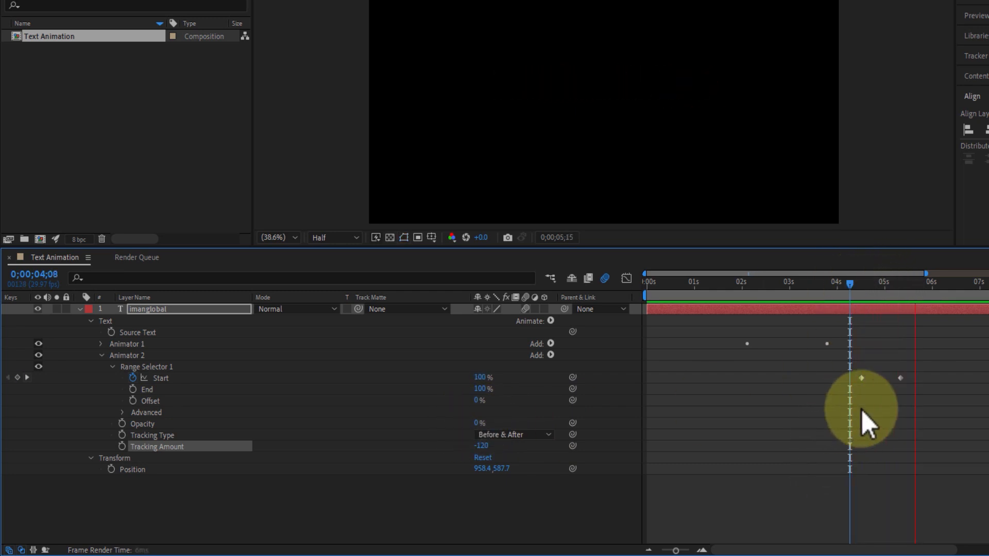
key(space)
drag(861, 288, 885, 310)
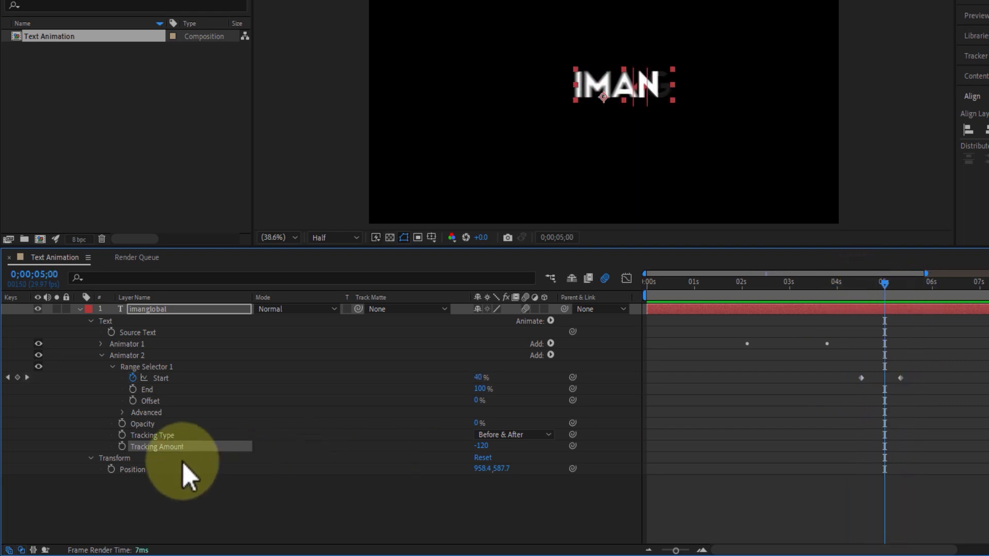
- Set Ease High to 28% and Ease Low to 55% in Animator 2's range selector, then preview the exit animation
click(122, 413)
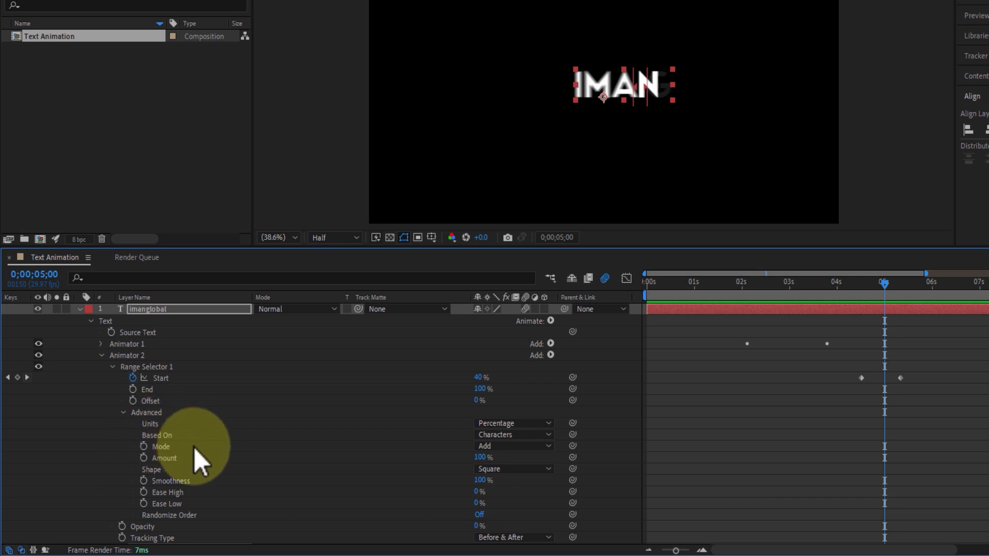
click(181, 493)
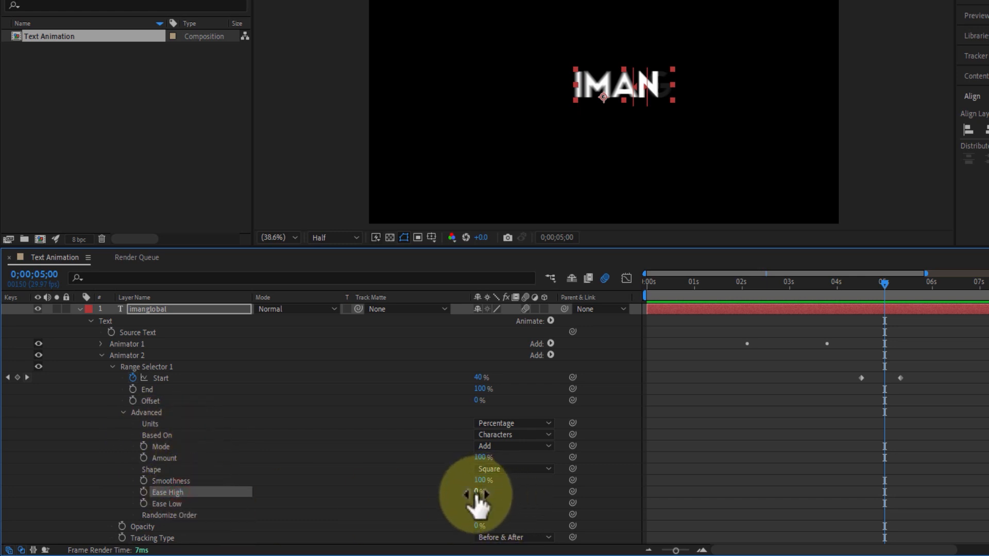
click(479, 495)
drag(478, 492, 513, 499)
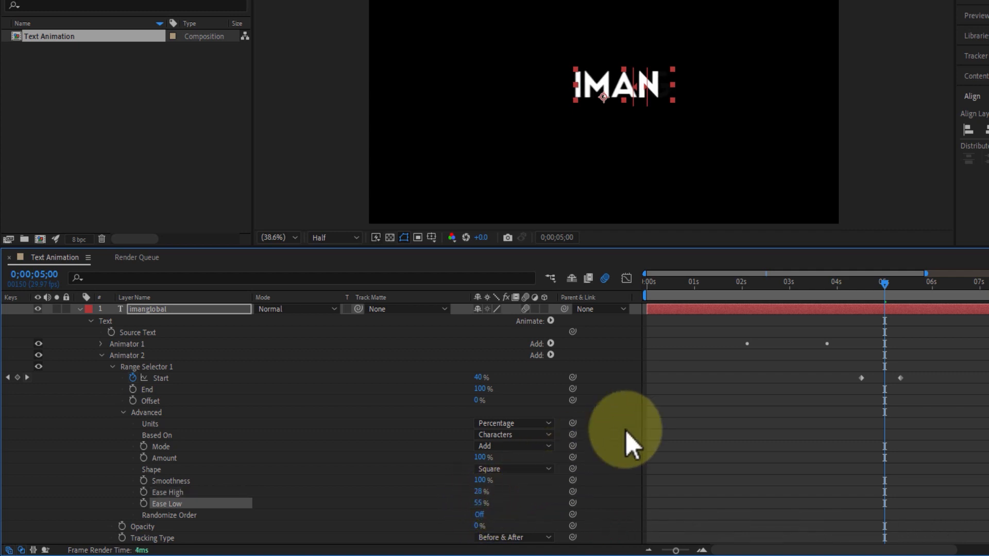
click(123, 413)
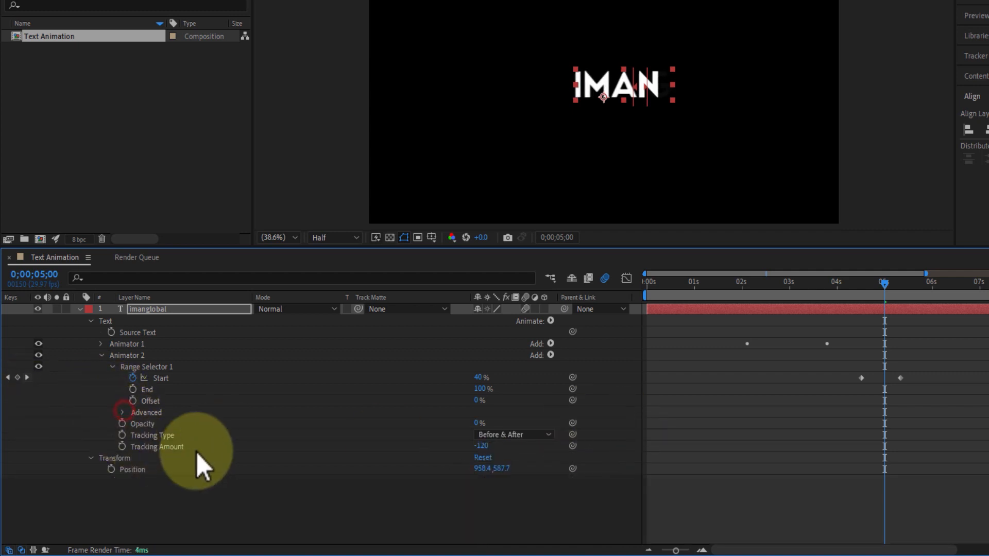
mouse_move(873, 291)
mouse_down()
mouse_move(857, 289)
mouse_move(903, 290)
mouse_move(861, 288)
mouse_up()
key(space)
- Apply Easy Ease to both Start keyframes of Animator 2's range selector
drag(945, 367, 788, 405)
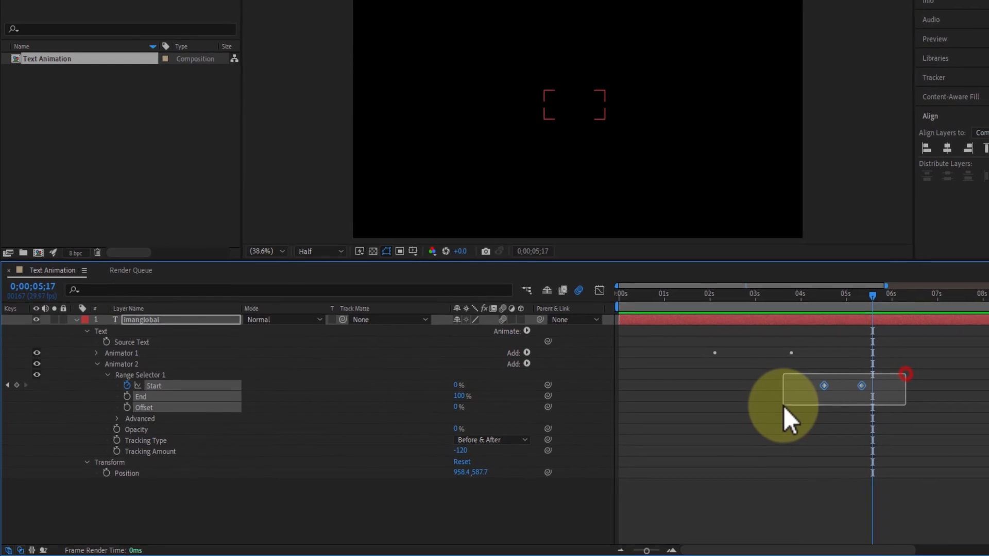
right_click(825, 386)
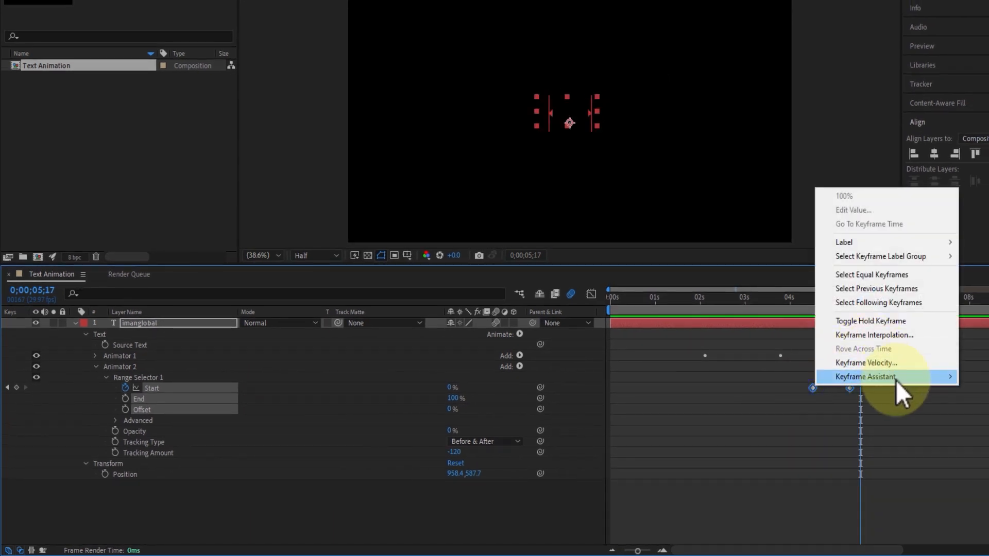
mouse_move(896, 381)
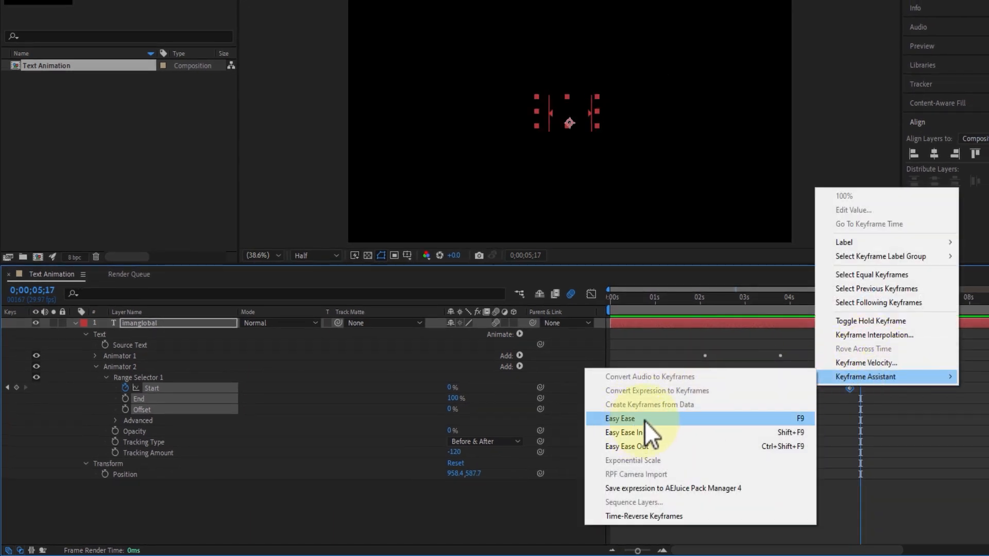
click(658, 419)
click(771, 421)
- Reshape the speed graph of Animator 2's Start keyframes with a longer ease into the last keyframe
drag(890, 379, 778, 412)
click(592, 294)
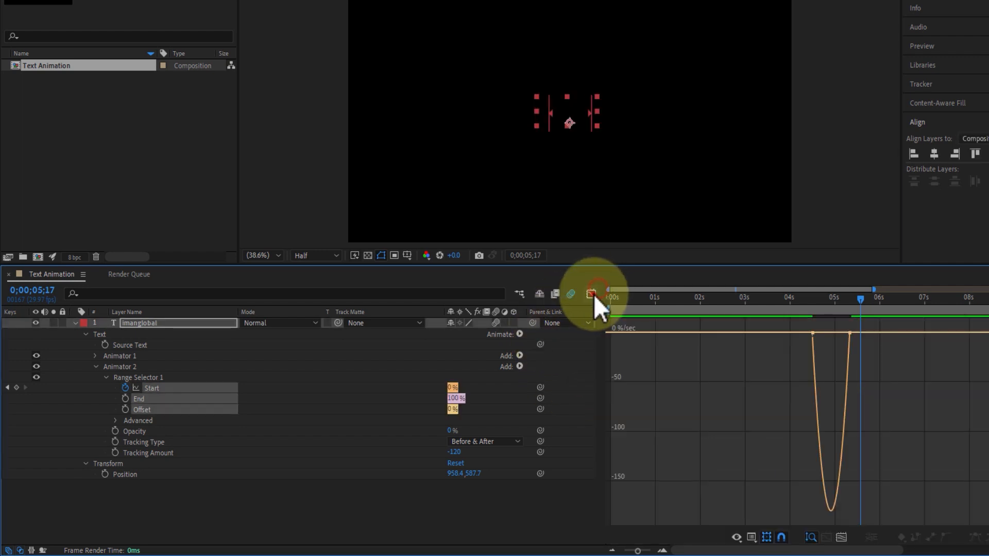
click(592, 294)
click(915, 376)
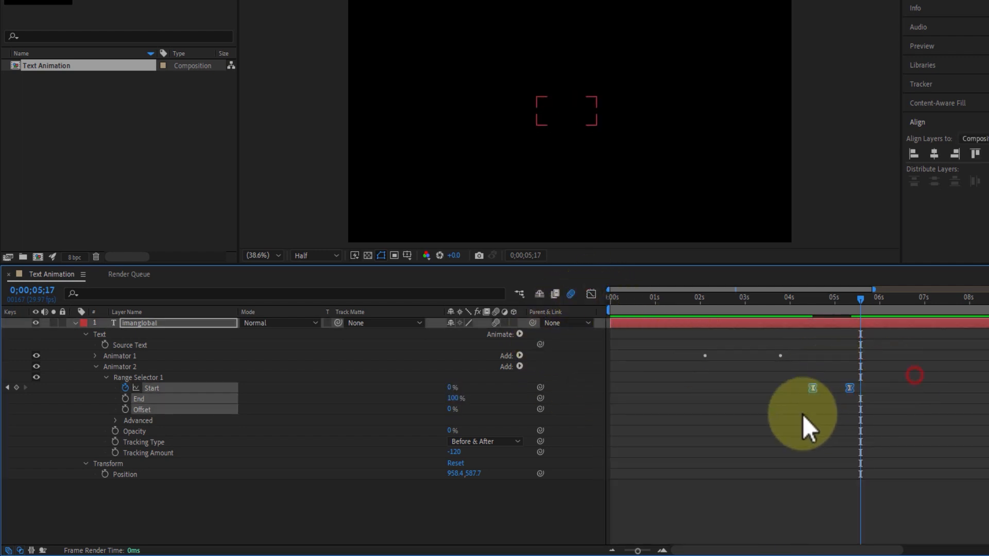
click(591, 295)
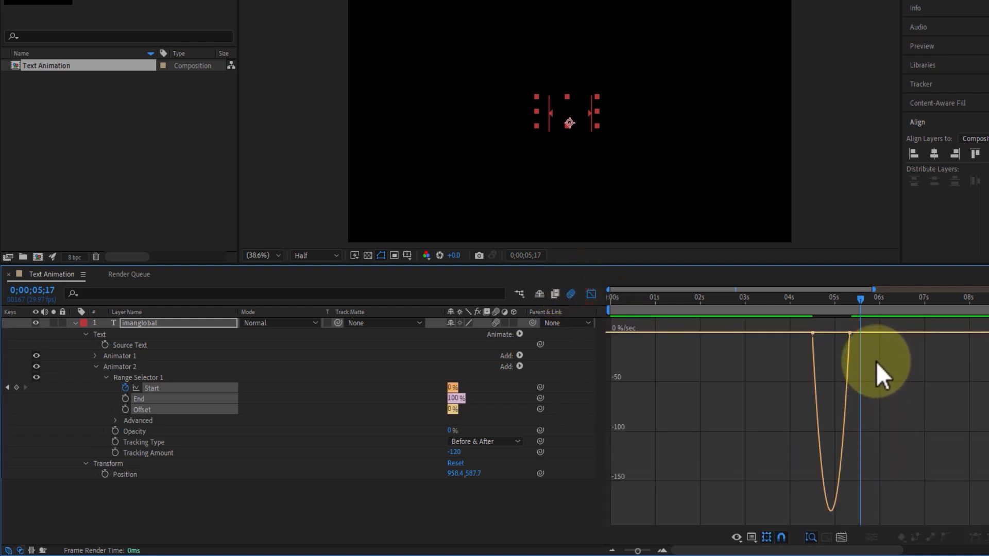
drag(830, 355, 832, 333)
click(591, 295)
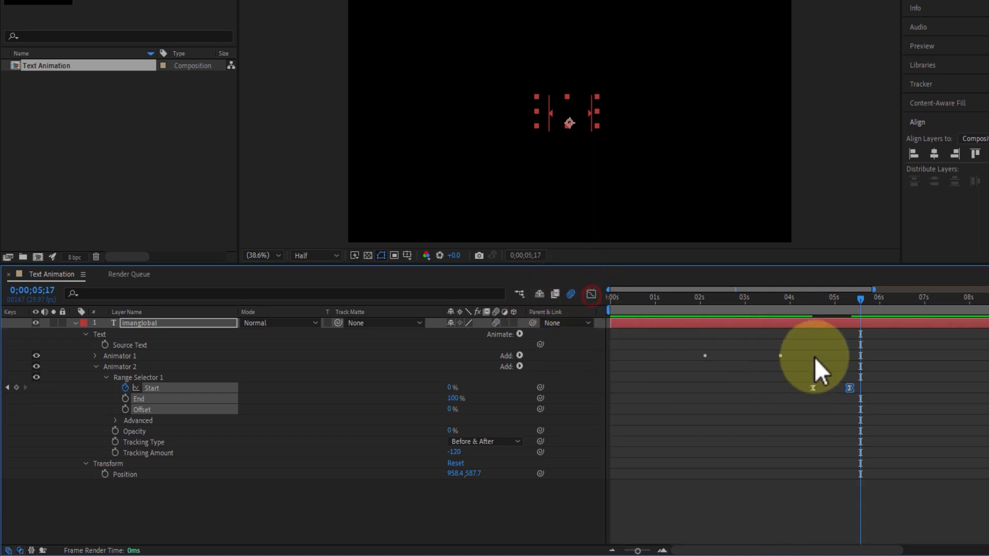
- Preview the exit animation from 0;00;04;09 and play the full entrance and exit from 0;00;01;07
click(803, 302)
key(space)
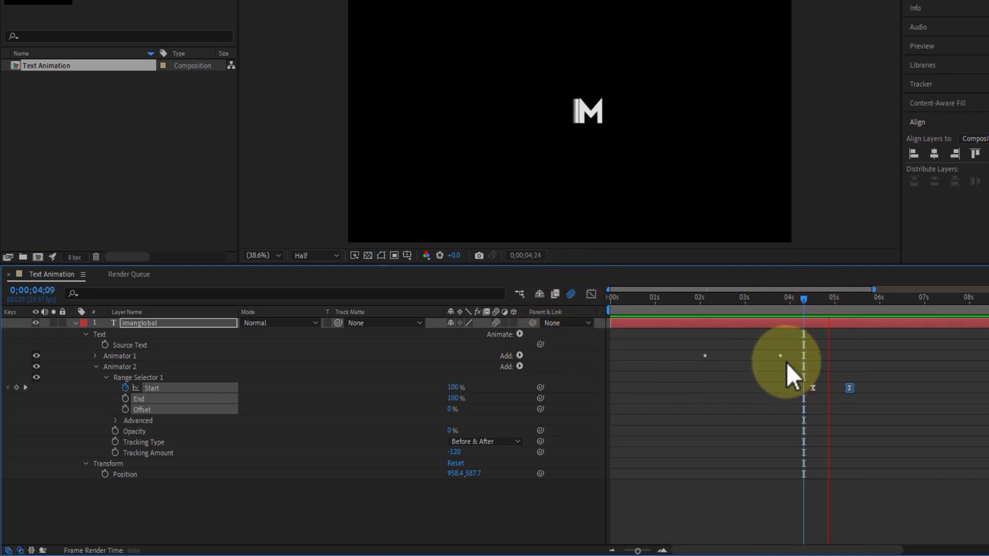
click(796, 300)
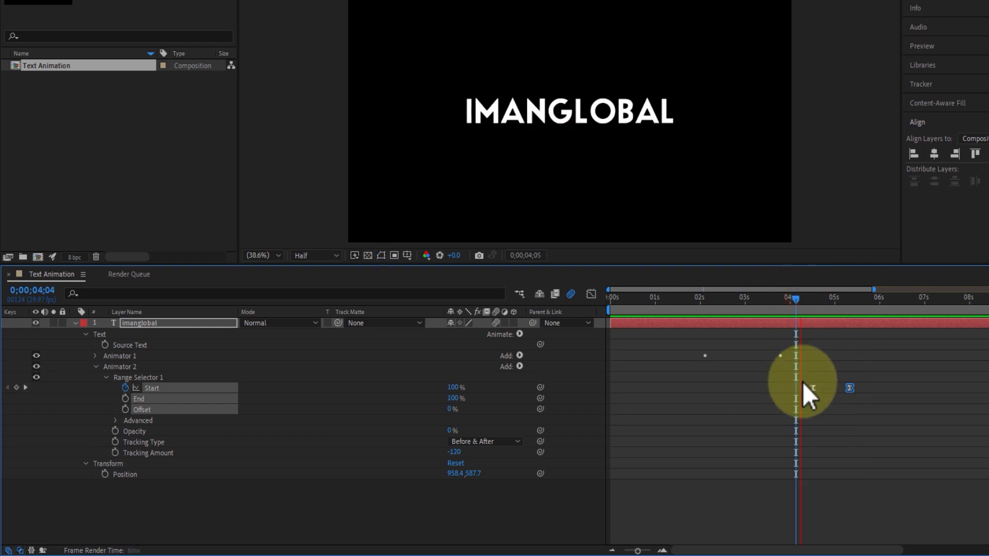
drag(815, 301, 683, 298)
click(711, 412)
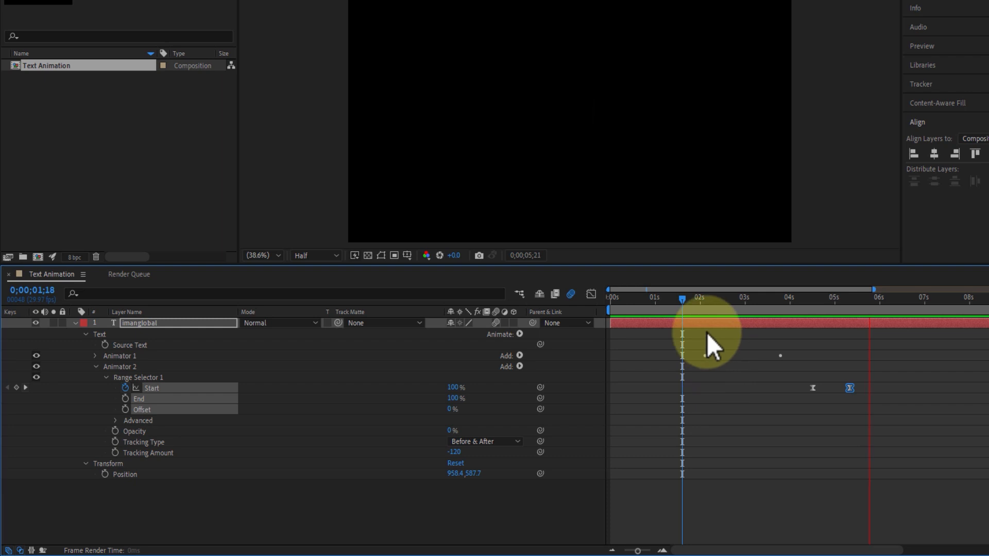
click(666, 298)
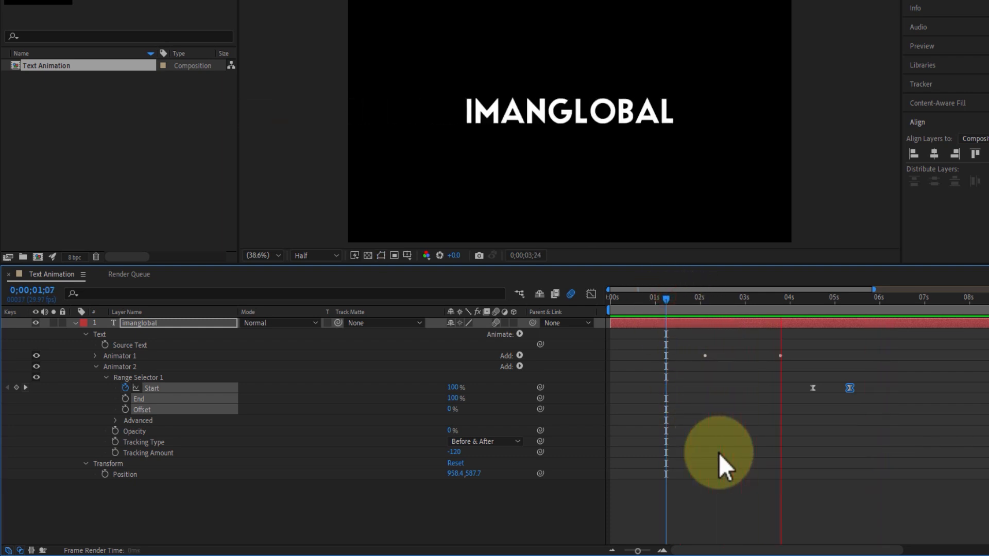
key(space)
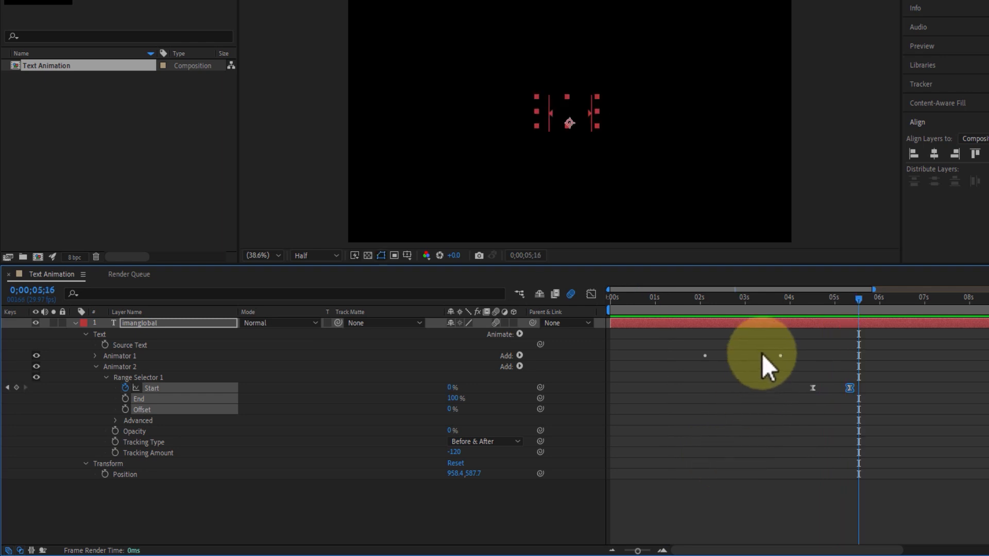
- Return to 0;00;04;07, collapse Animator 2's properties and enlarge the composition view
drag(848, 298, 801, 312)
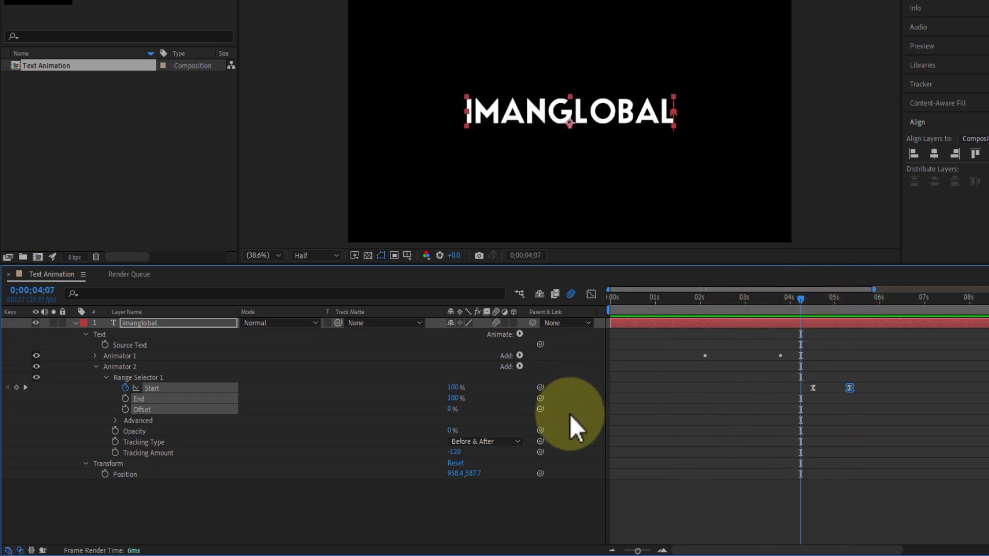
click(96, 367)
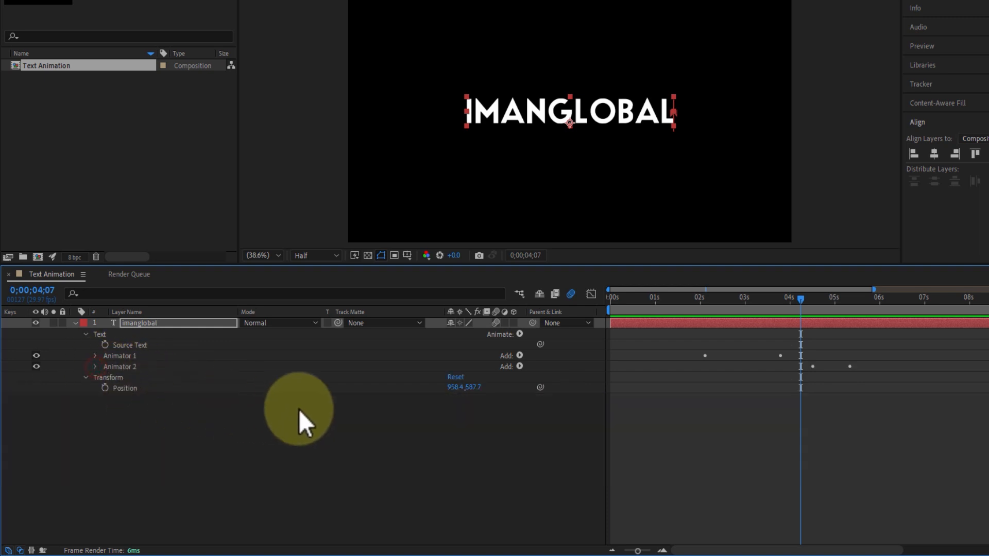
drag(499, 272, 498, 367)
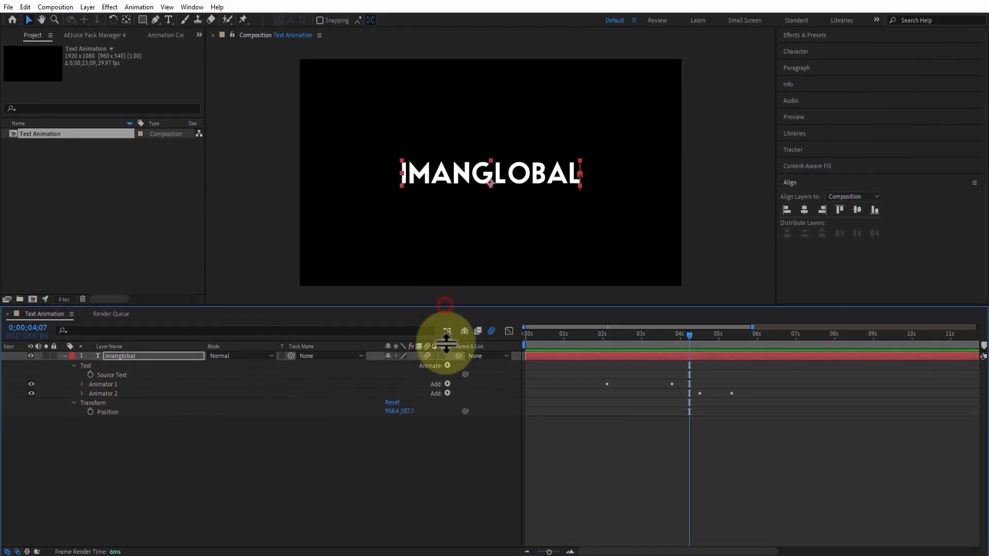
drag(441, 391, 446, 398)
- Change the imanglobal text layer's fill colour to a saturated golden yellow
click(187, 447)
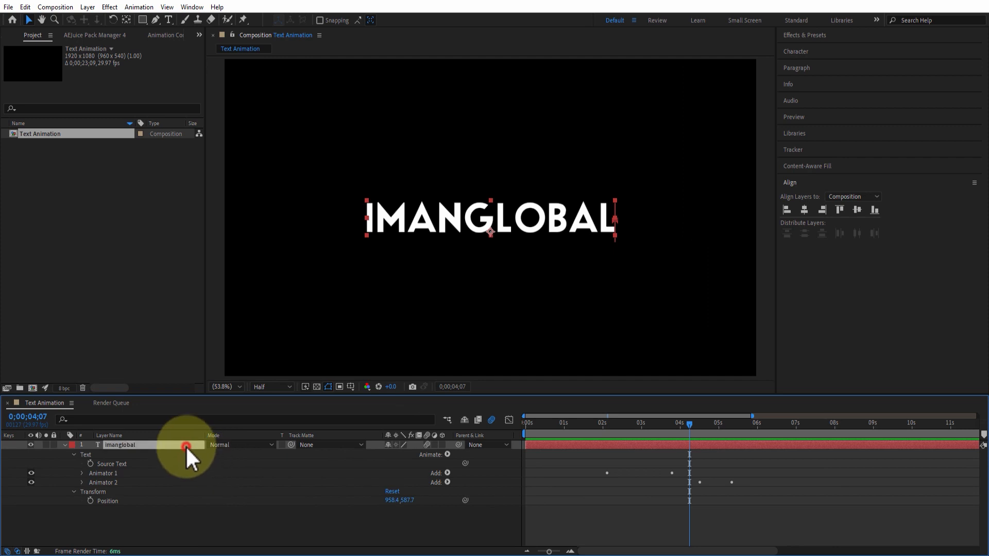
click(804, 51)
drag(823, 181, 823, 220)
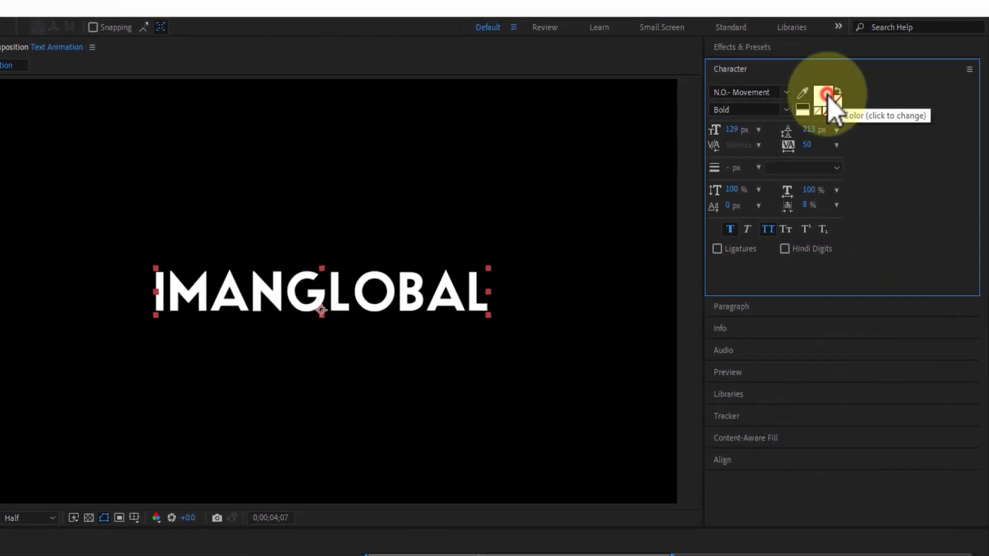
click(824, 97)
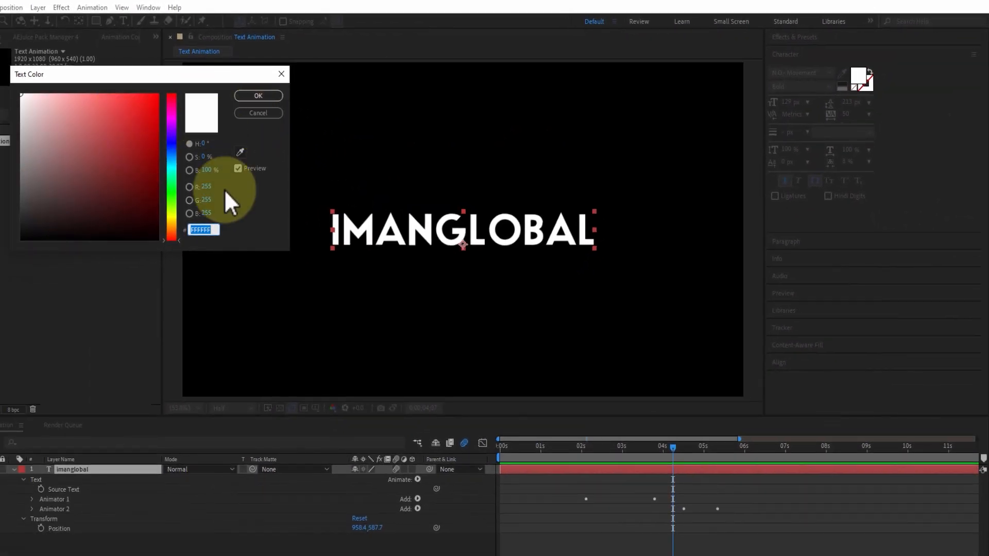
drag(172, 229, 170, 224)
drag(145, 125, 175, 73)
drag(176, 228, 175, 221)
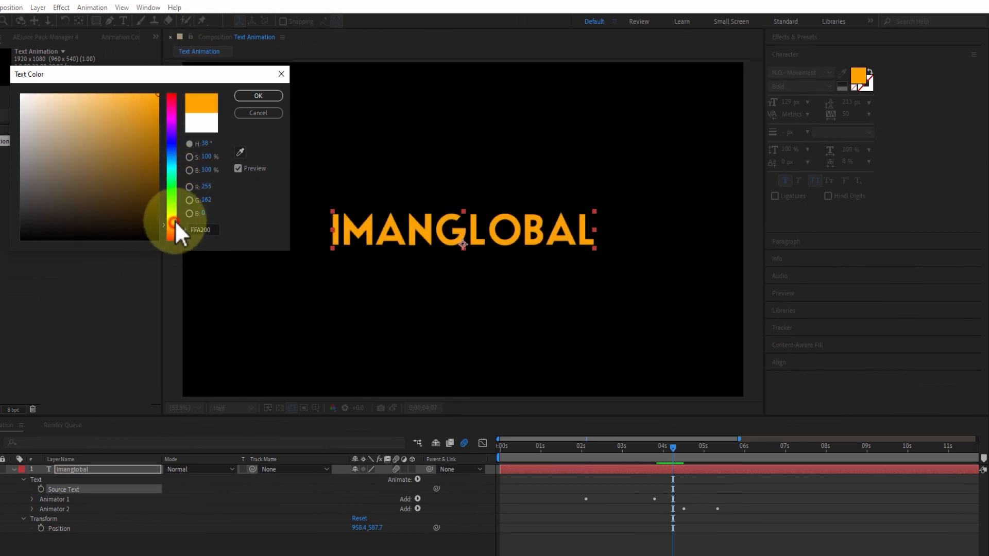
click(257, 98)
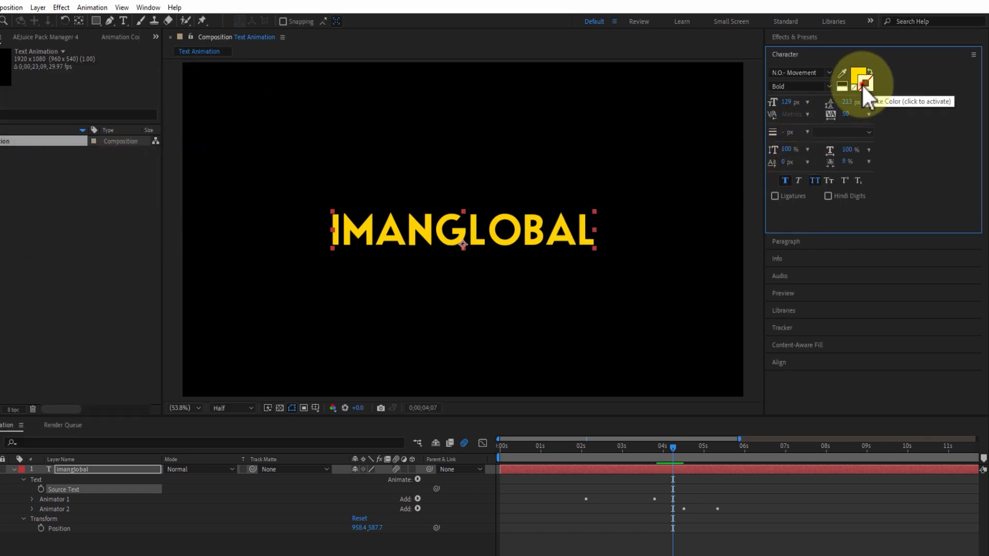
- Give the imanglobal text an orange stroke with colour FF6000
click(864, 87)
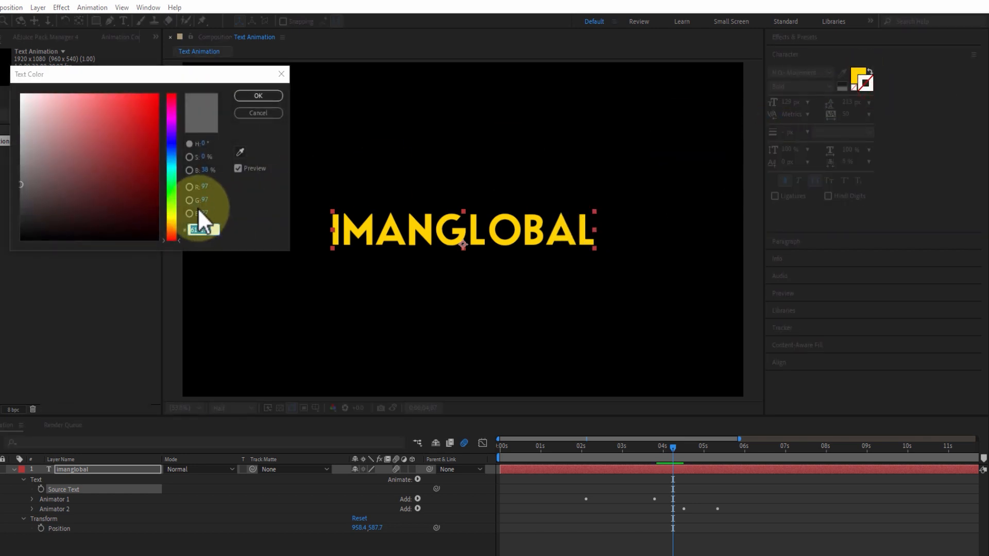
drag(206, 78, 222, 142)
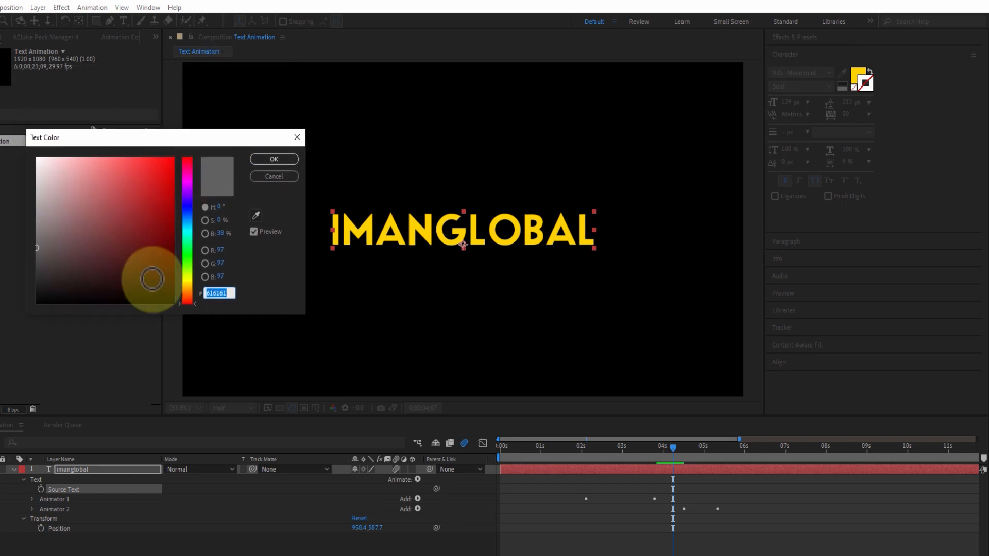
click(187, 294)
click(174, 158)
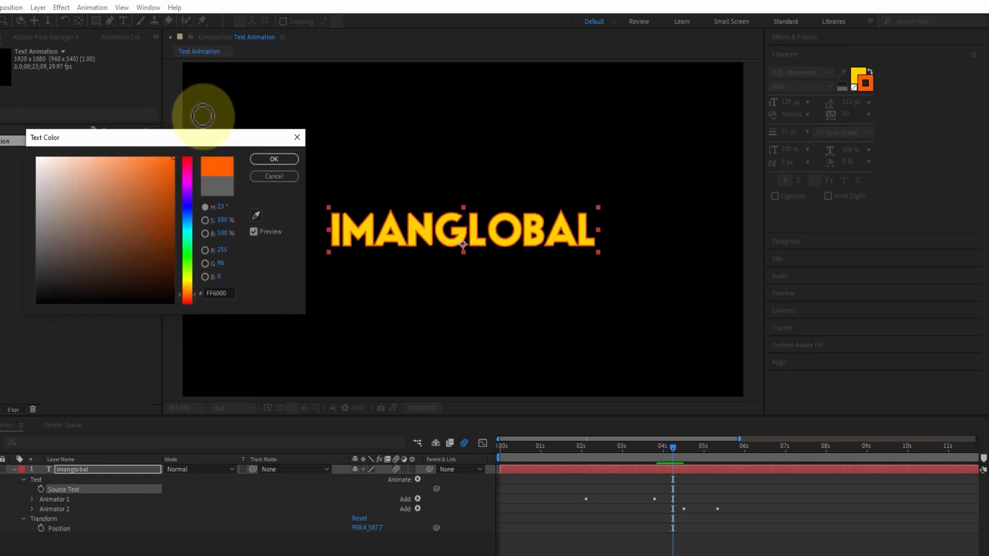
click(274, 160)
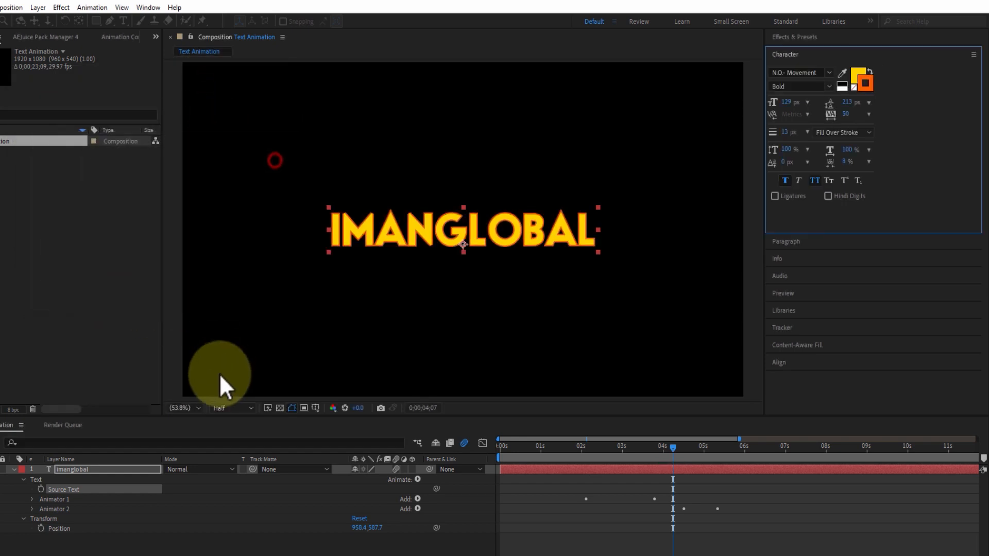
- Magnify the composition view to 100% and set the text's stroke width to 20 px
click(192, 406)
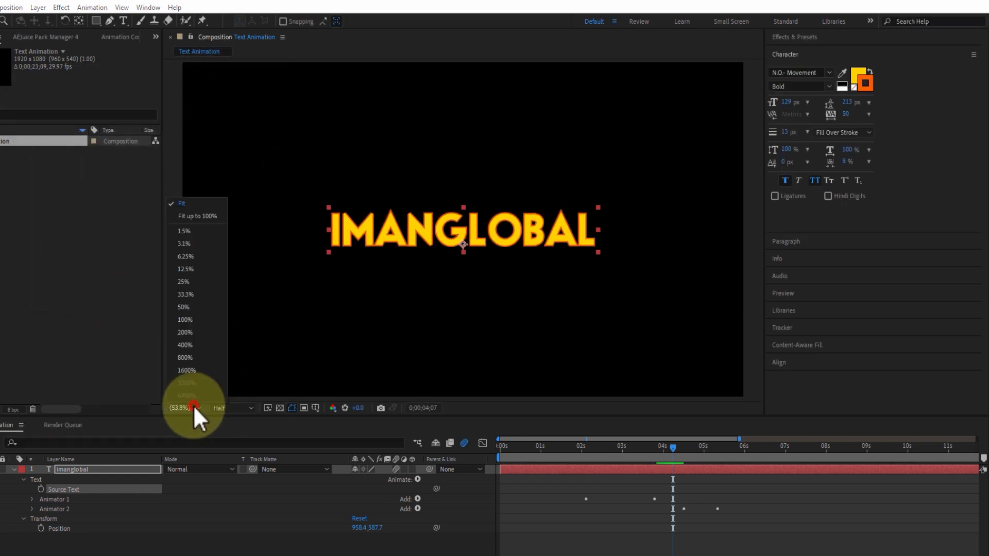
click(192, 308)
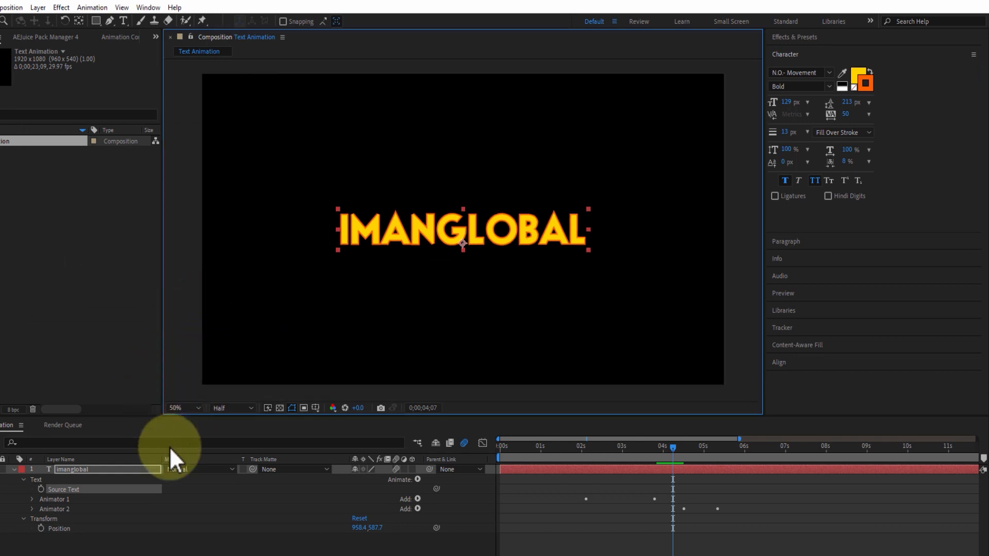
click(184, 410)
click(195, 320)
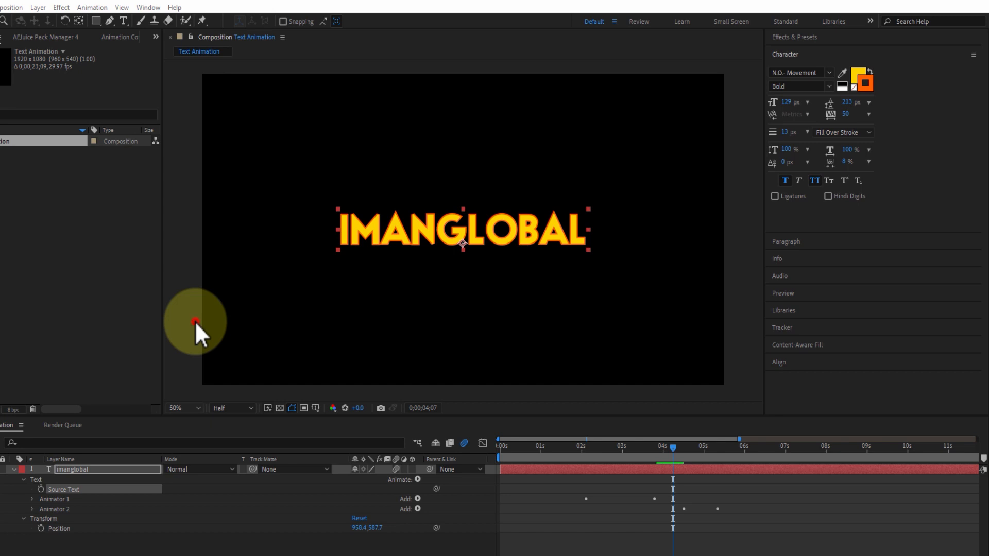
drag(781, 140, 784, 141)
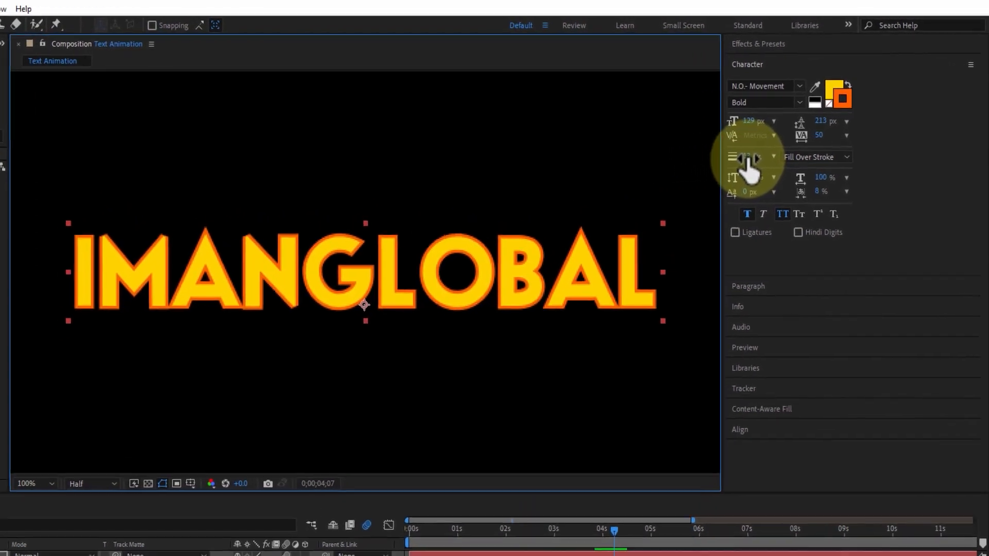
mouse_move(740, 170)
mouse_down()
mouse_move(689, 166)
mouse_move(735, 165)
mouse_move(722, 177)
mouse_move(763, 180)
mouse_move(730, 180)
mouse_up()
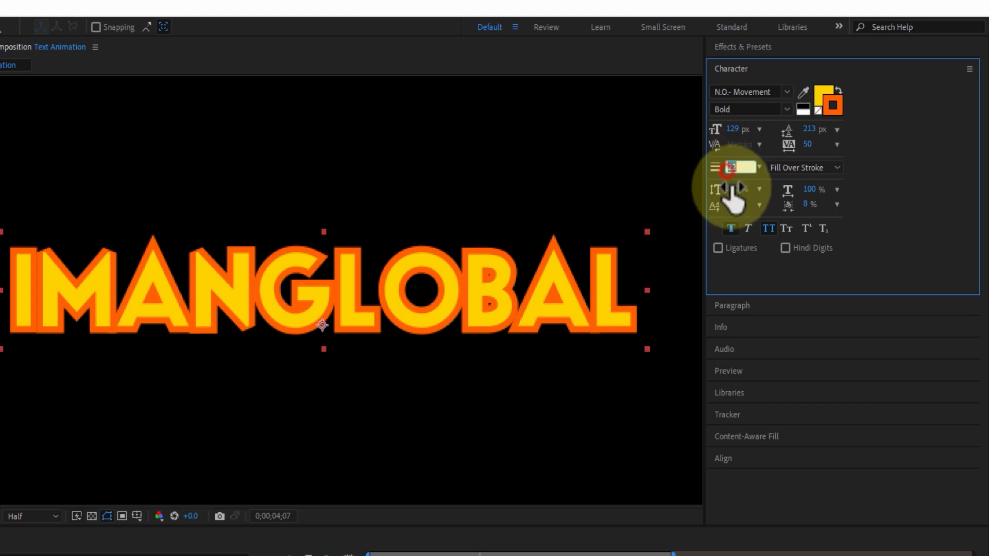
text(20)
key(Return)
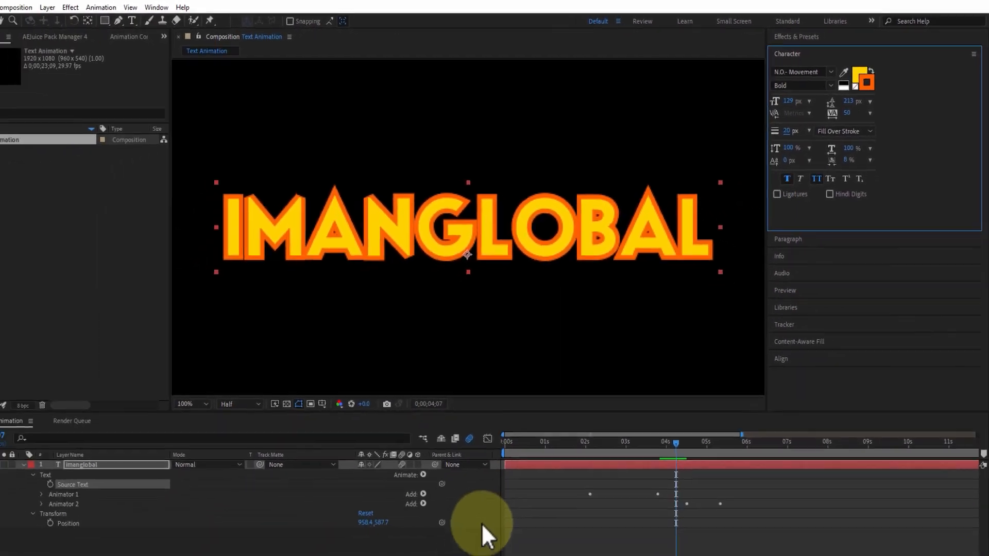
- Apply the Gradient Ramp effect to the imanglobal text layer
click(107, 7)
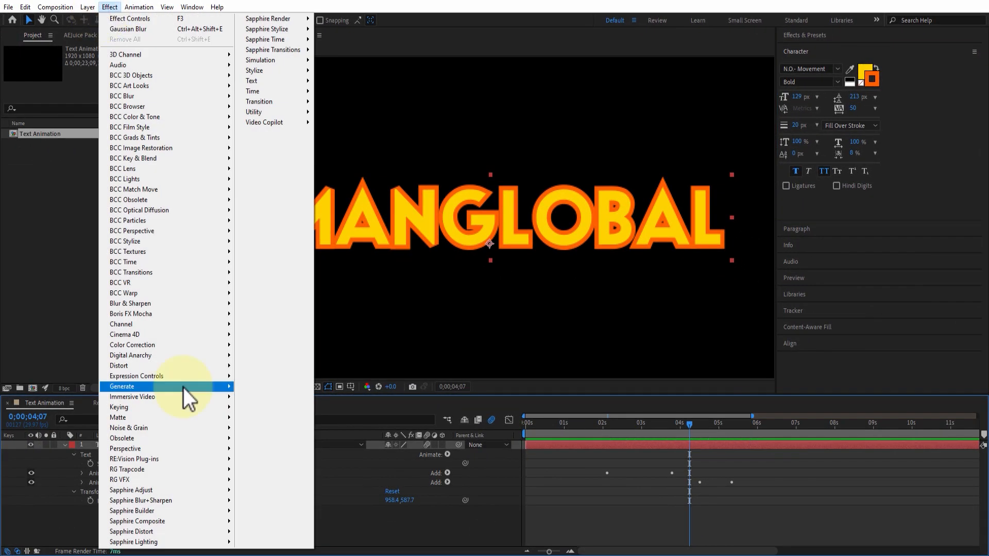
mouse_move(196, 386)
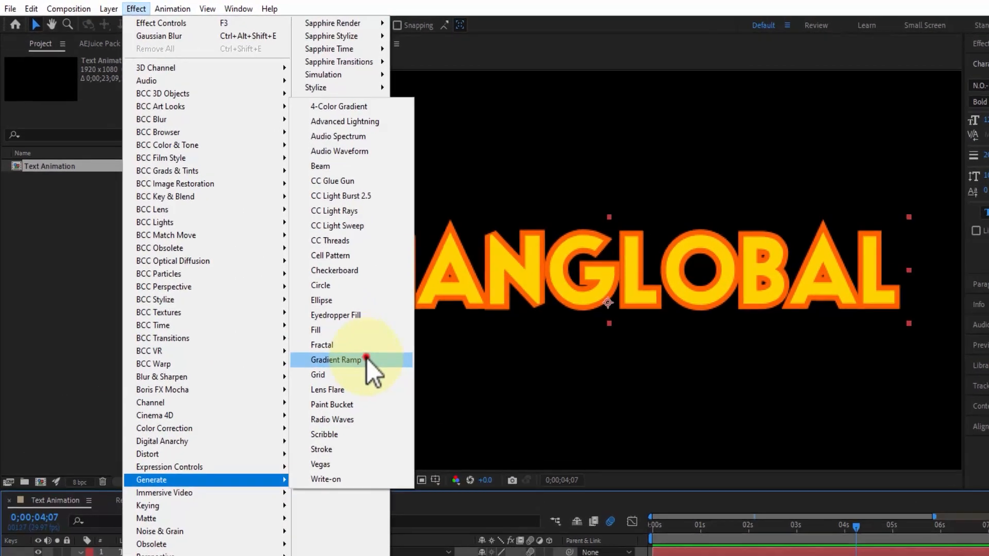
click(318, 321)
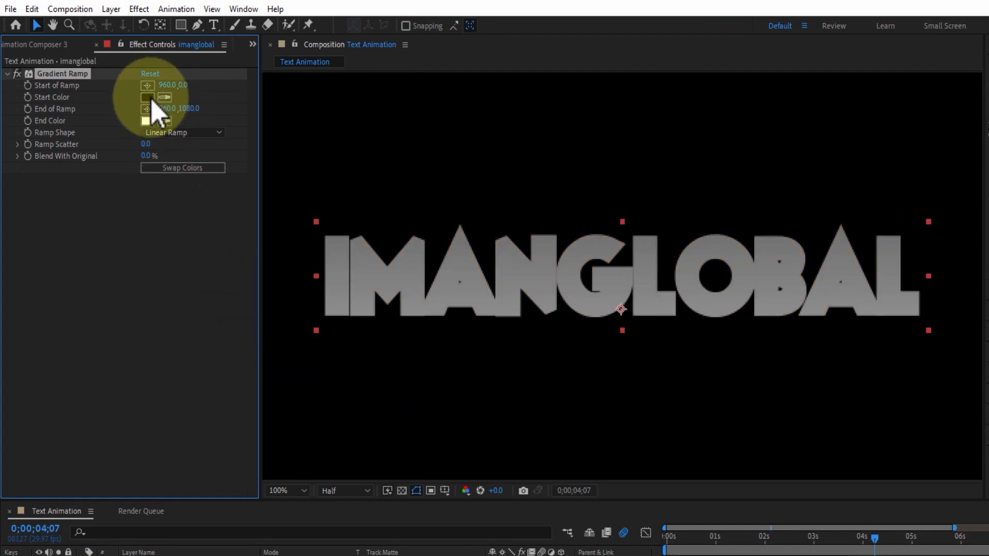
- Set the Gradient Ramp's Start Color to a saturated yellow
click(148, 98)
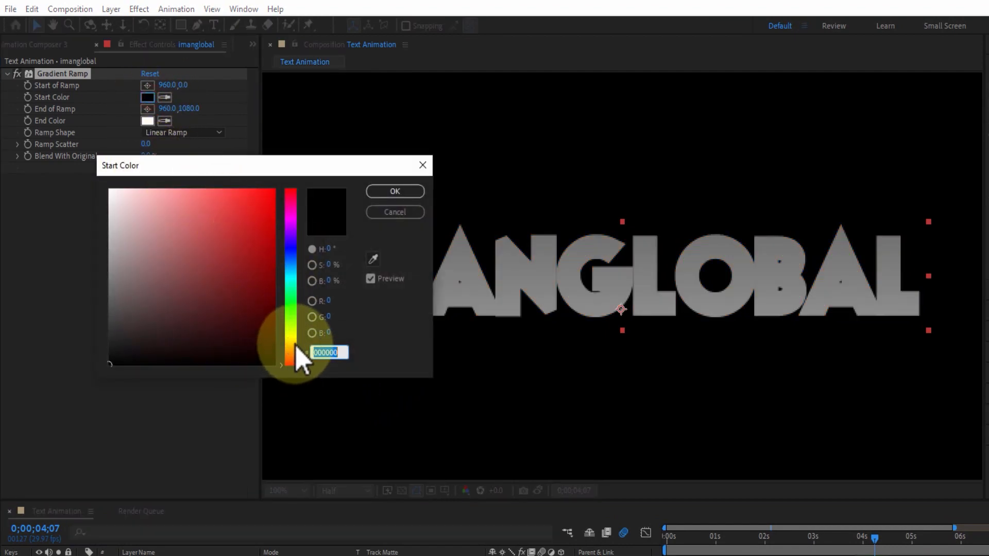
click(292, 340)
drag(232, 209, 281, 173)
click(375, 191)
- Set the Gradient Ramp's End Color to orange and its Blend With Original to 53%
click(147, 122)
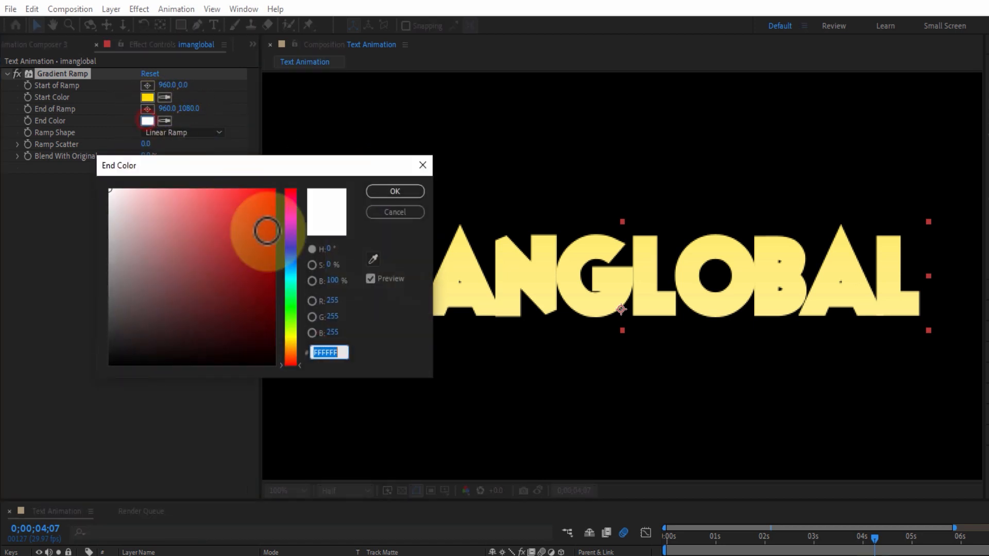
click(290, 358)
drag(264, 274, 291, 150)
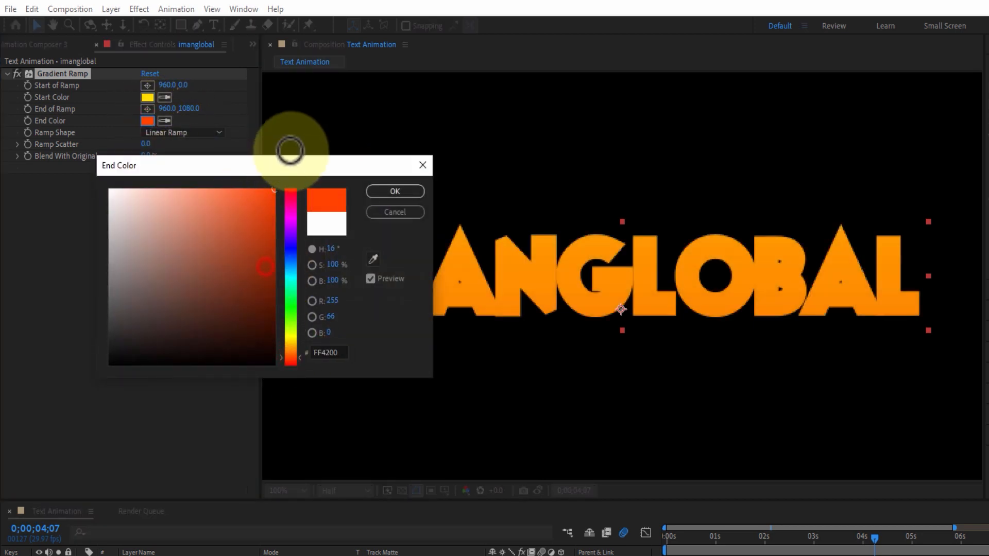
click(394, 191)
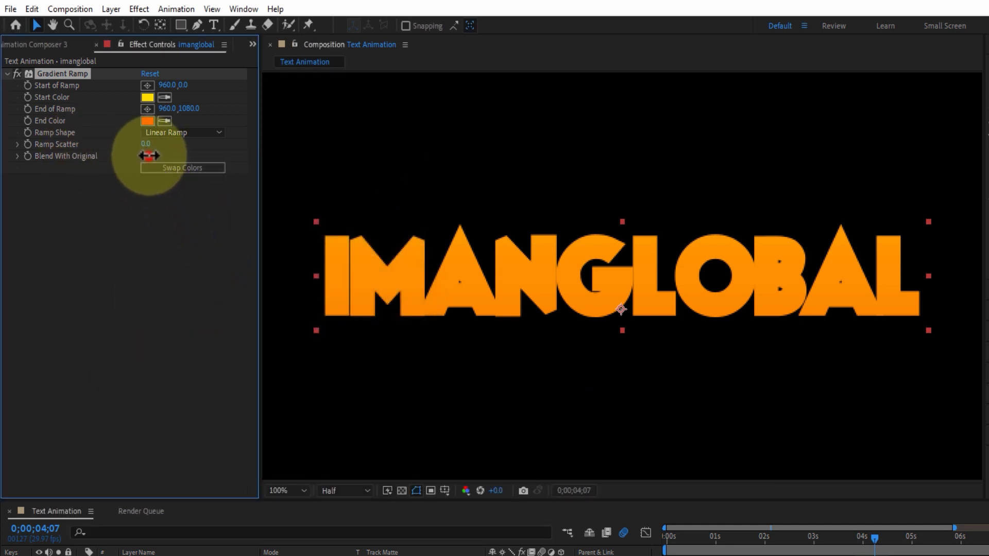
mouse_move(166, 155)
mouse_down()
mouse_move(205, 155)
mouse_move(122, 152)
mouse_move(197, 158)
mouse_up()
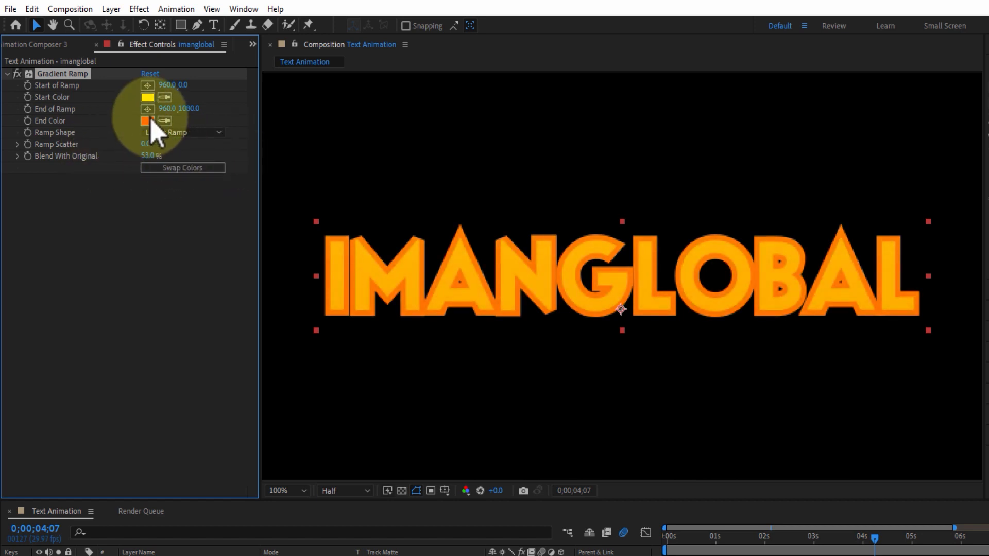
- Set the Gradient Ramp's End Color to pure red, FF0000
click(147, 122)
drag(288, 332, 295, 398)
click(405, 190)
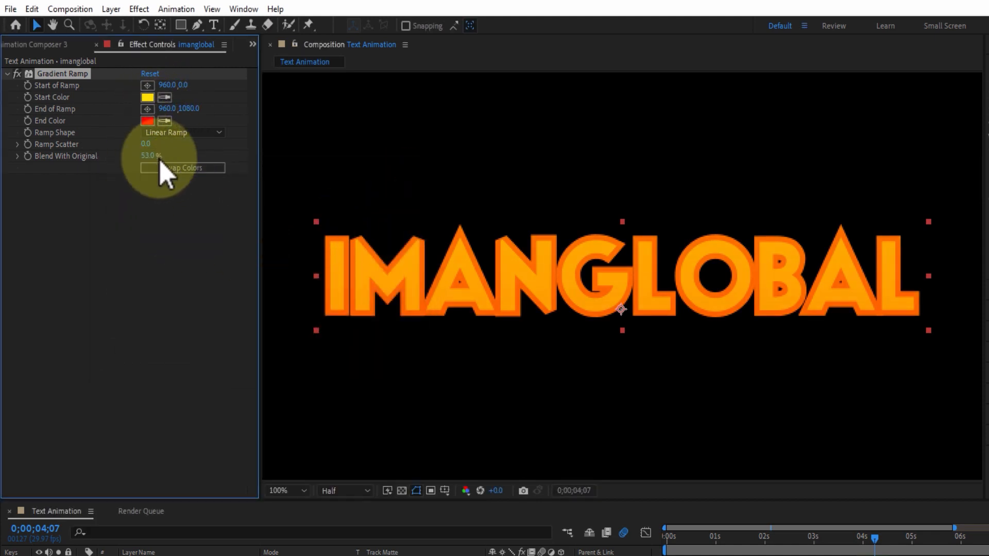
- Set the Gradient Ramp's Blend With Original to 83% and toggle the effect off and on to compare the text
drag(151, 154, 170, 153)
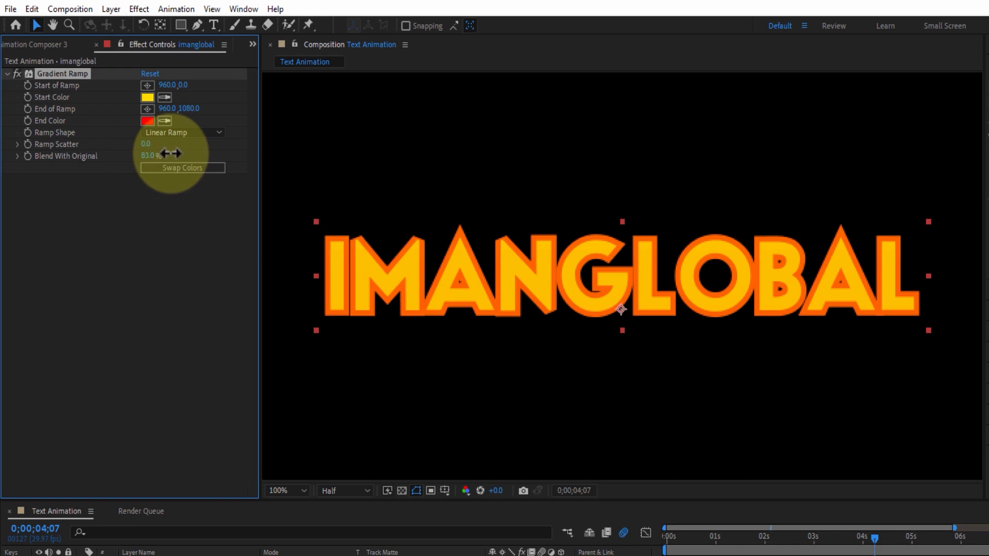
click(19, 73)
click(19, 73)
click(19, 73)
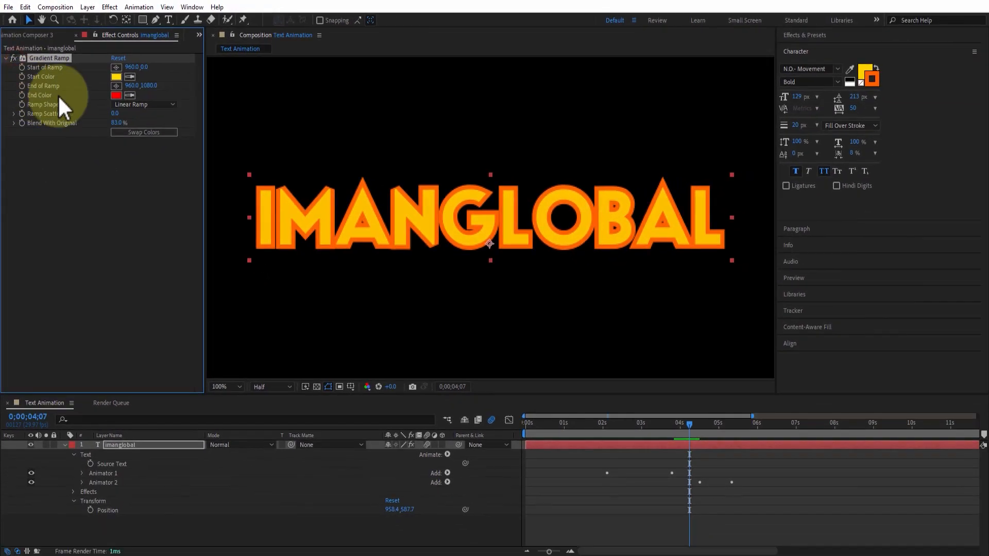
- Apply the Bevel Alpha effect to the imanglobal text layer and set its Edge Thickness to 3.40
click(110, 7)
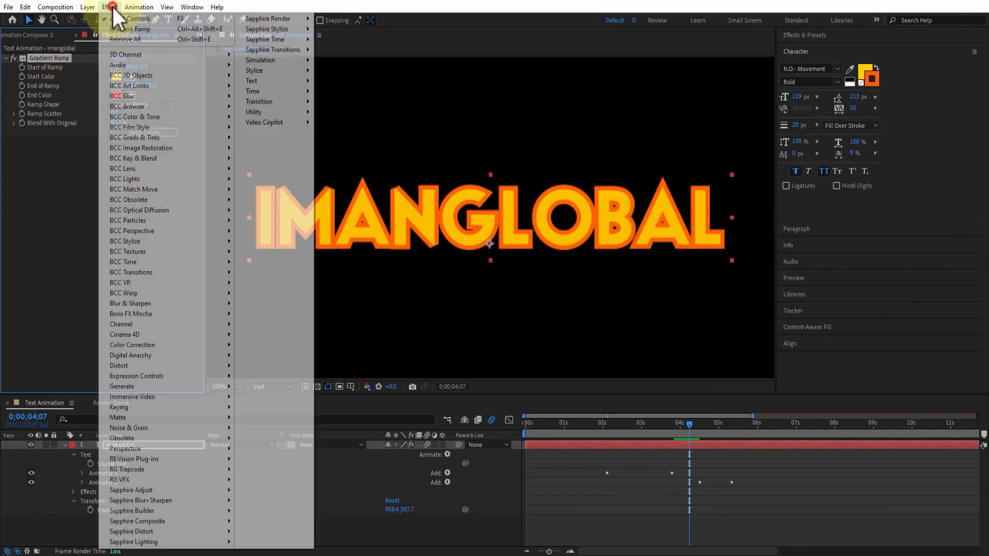
mouse_move(199, 446)
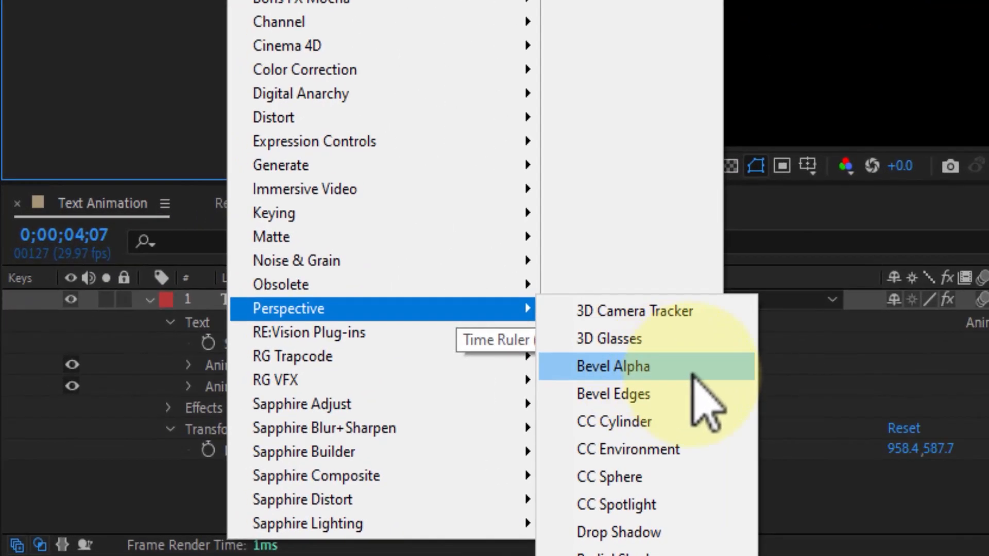
click(361, 452)
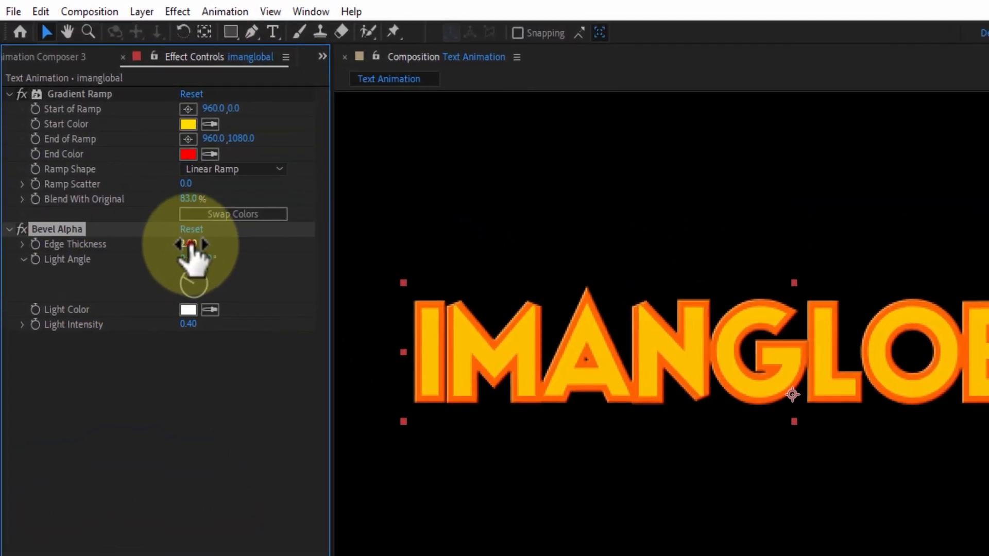
mouse_move(191, 244)
mouse_down()
mouse_move(235, 245)
mouse_move(198, 240)
mouse_up()
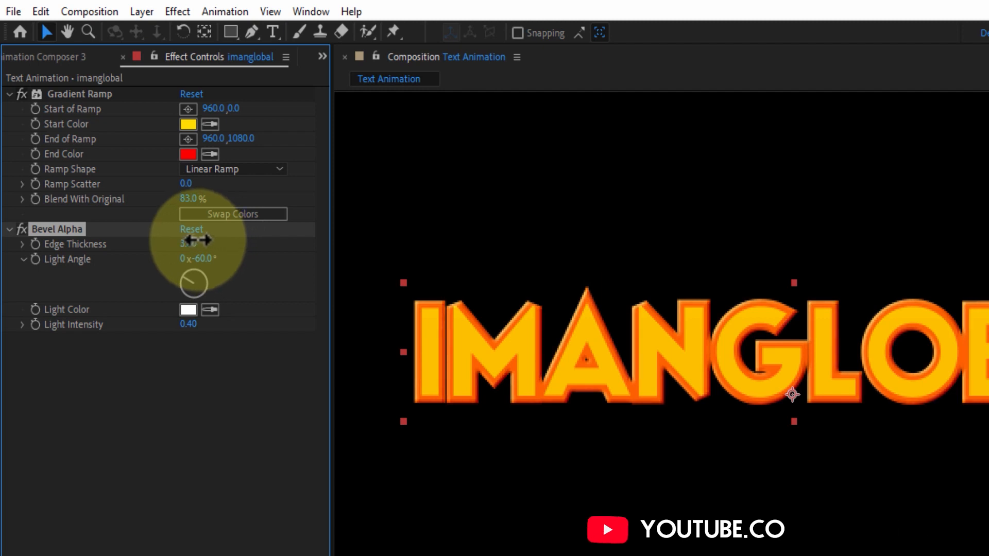
- Toggle the Bevel Alpha effect off and on repeatedly to compare the text with and without the bevel
click(23, 228)
click(23, 228)
click(23, 229)
click(23, 229)
click(23, 228)
click(23, 228)
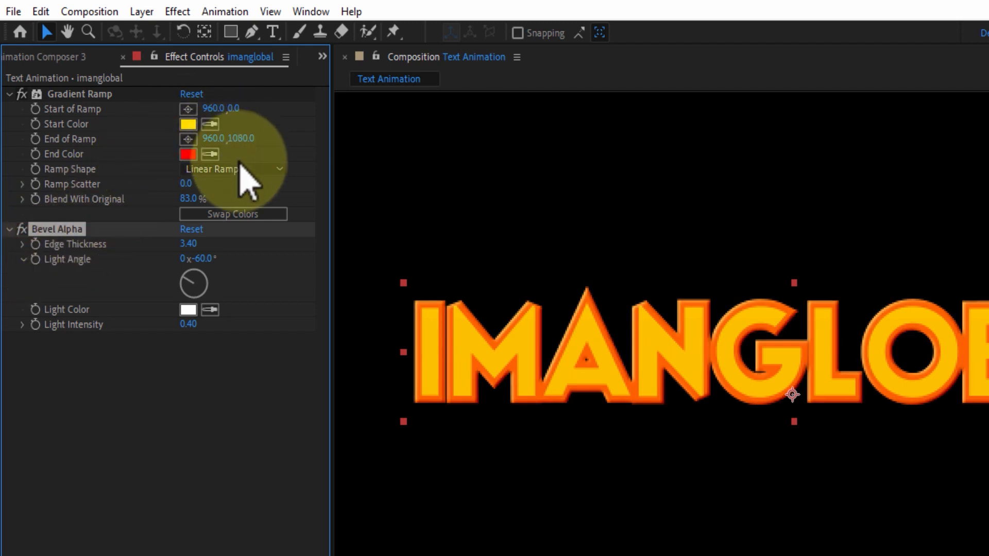
- Set the Gradient Ramp's Blend With Original to 57% and its End Color to a darker red
click(193, 200)
drag(193, 200, 163, 191)
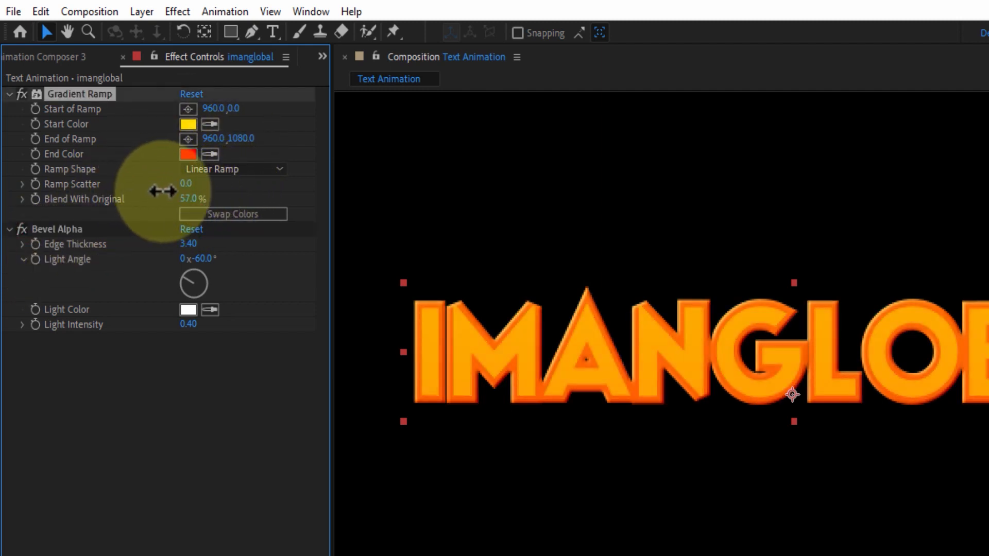
click(188, 154)
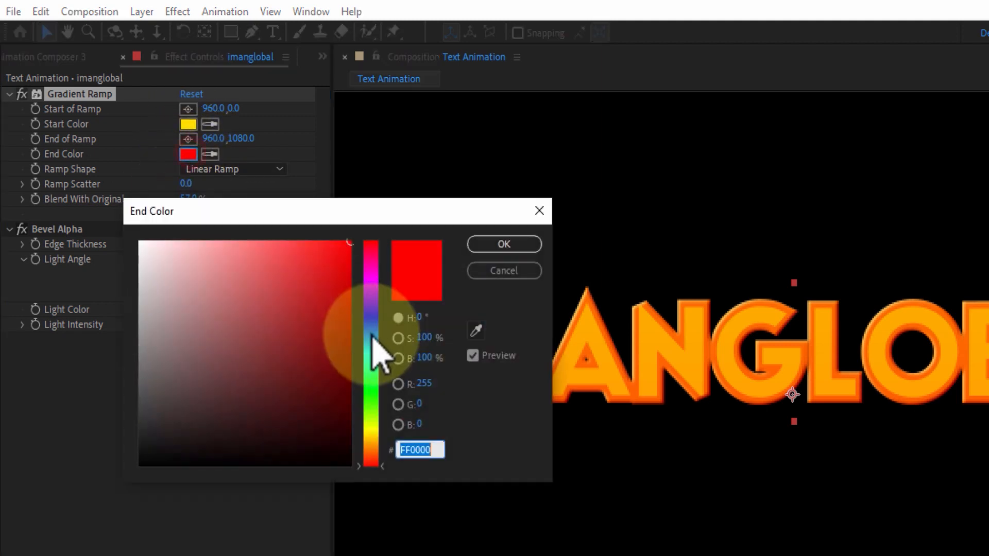
click(350, 278)
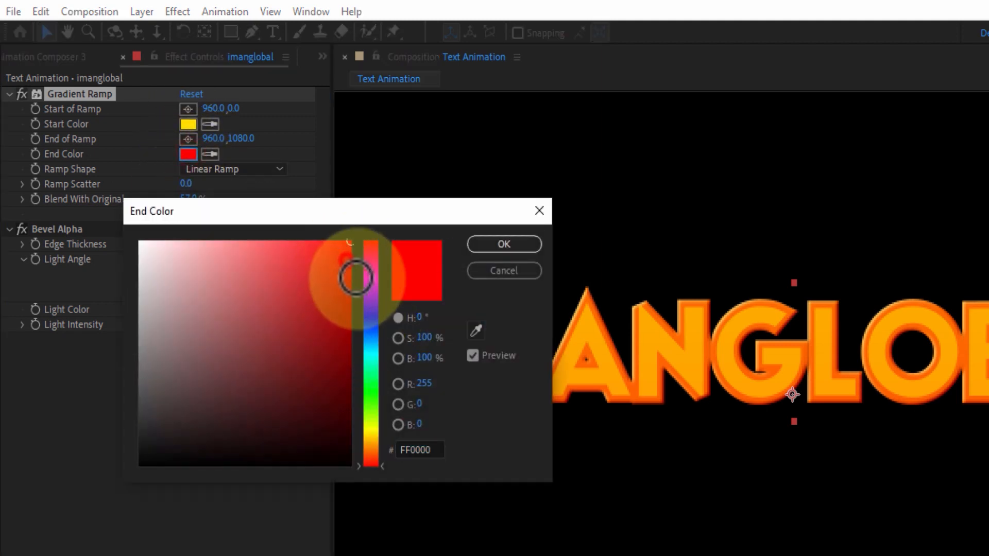
click(489, 247)
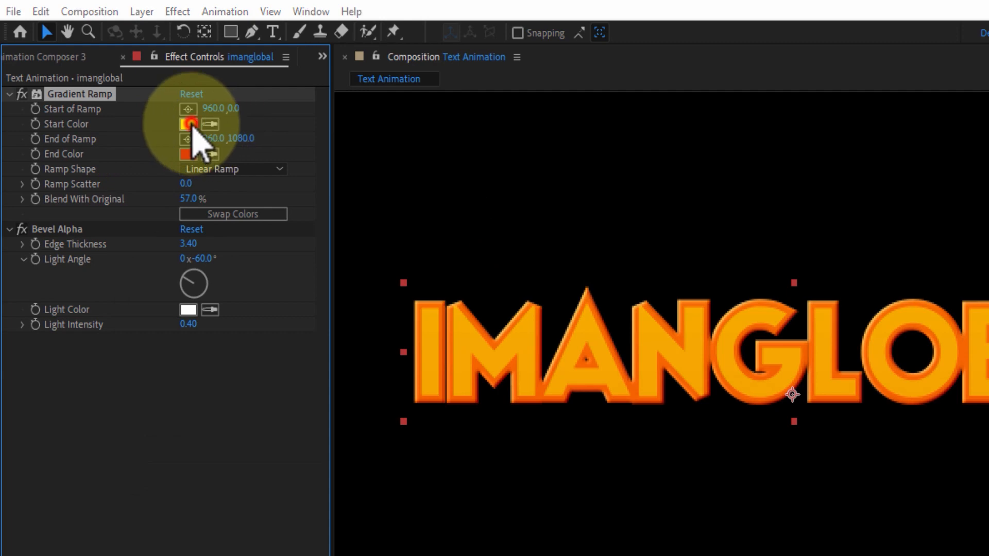
- Check the Gradient Ramp's yellow Start Color and set Blend With Original to 85%
click(190, 124)
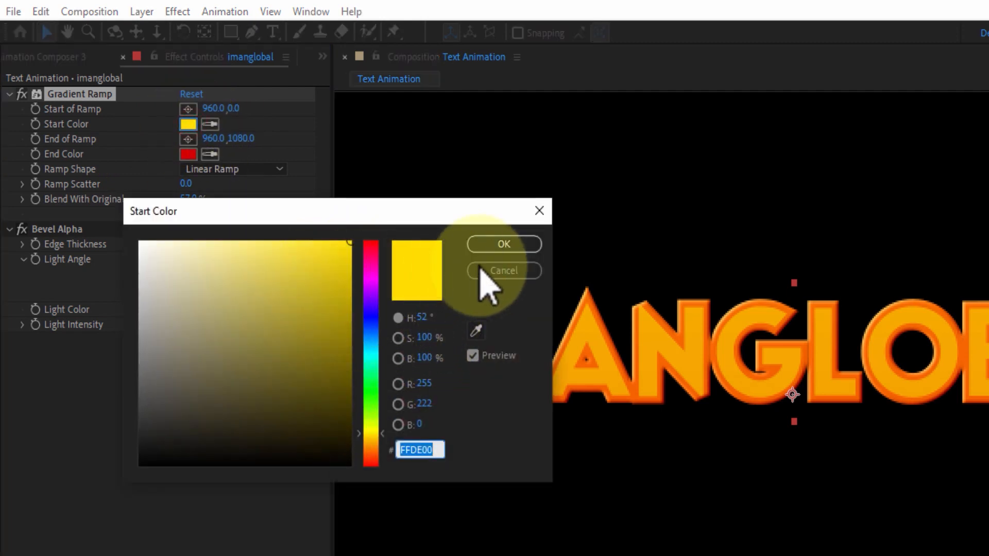
click(499, 245)
drag(193, 197, 221, 190)
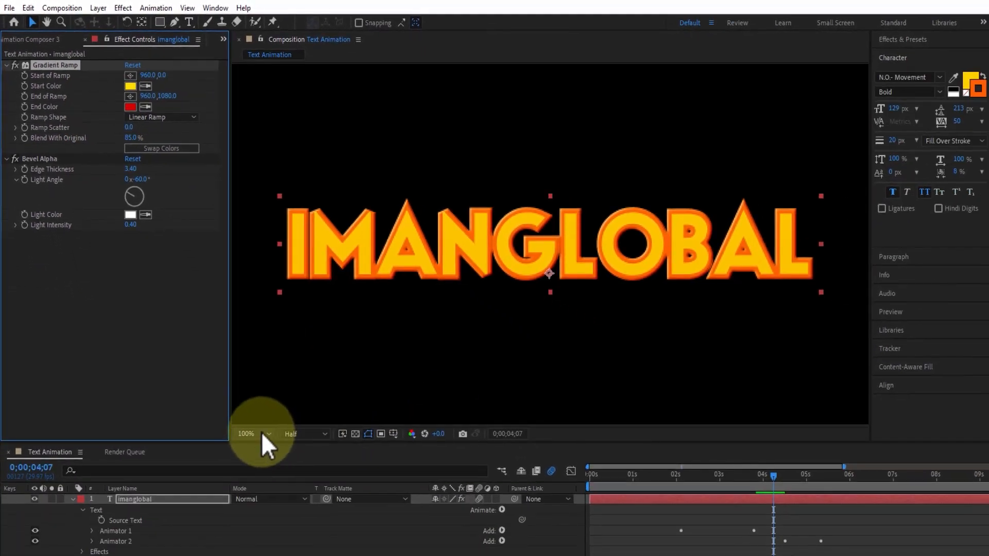
- Move the Gradient Ramp's start point to about 962, 436 just above the text and its end point to about 966, 636 just below
click(261, 433)
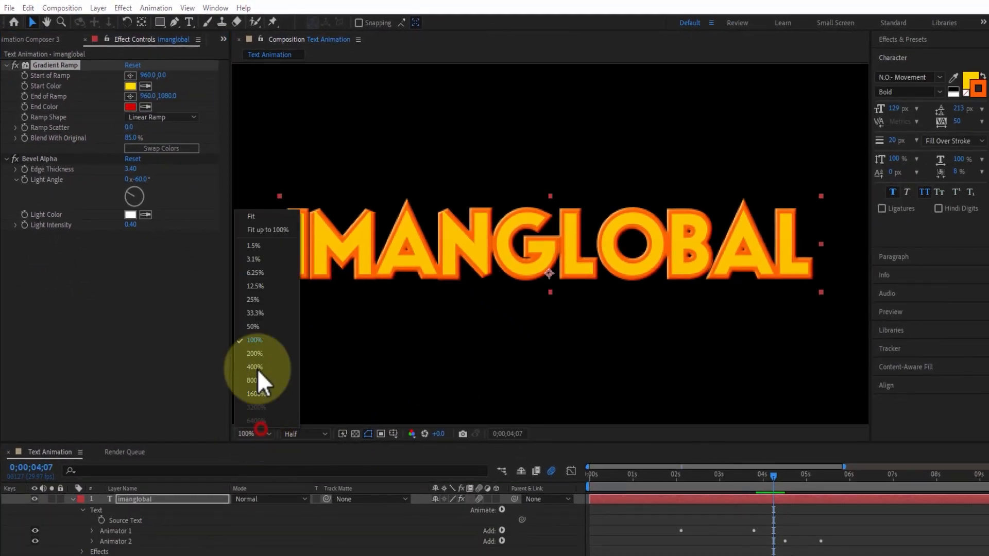
click(261, 327)
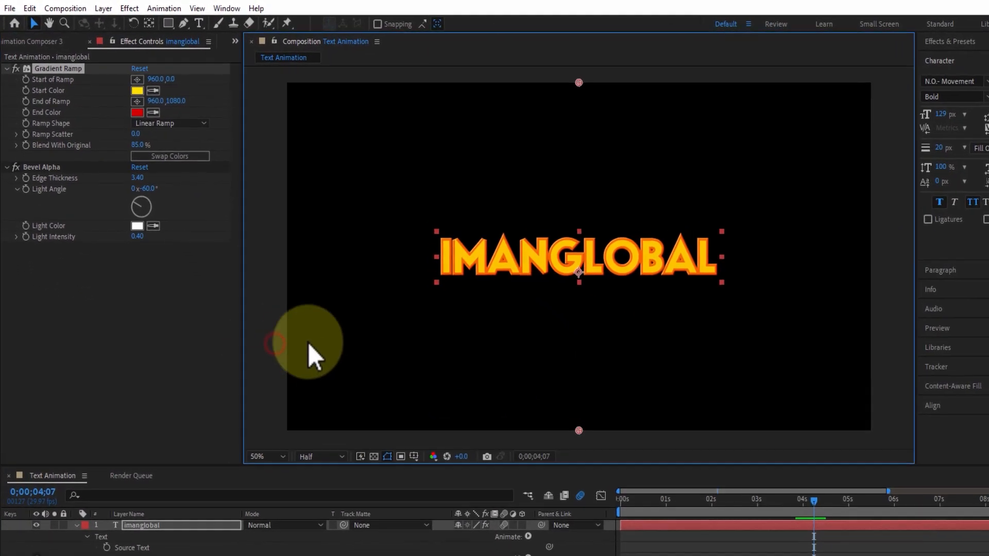
drag(551, 79, 553, 169)
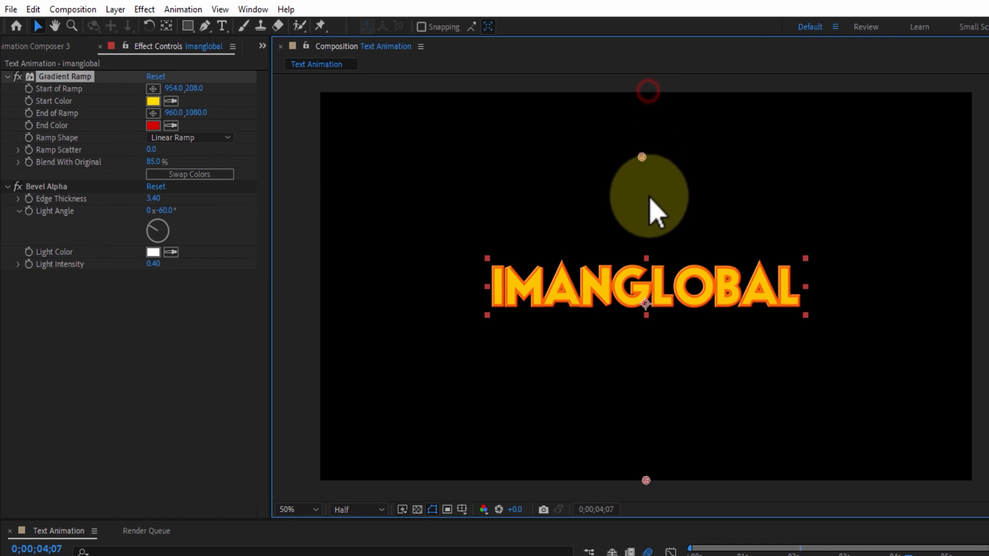
drag(650, 200, 655, 277)
drag(646, 480, 646, 320)
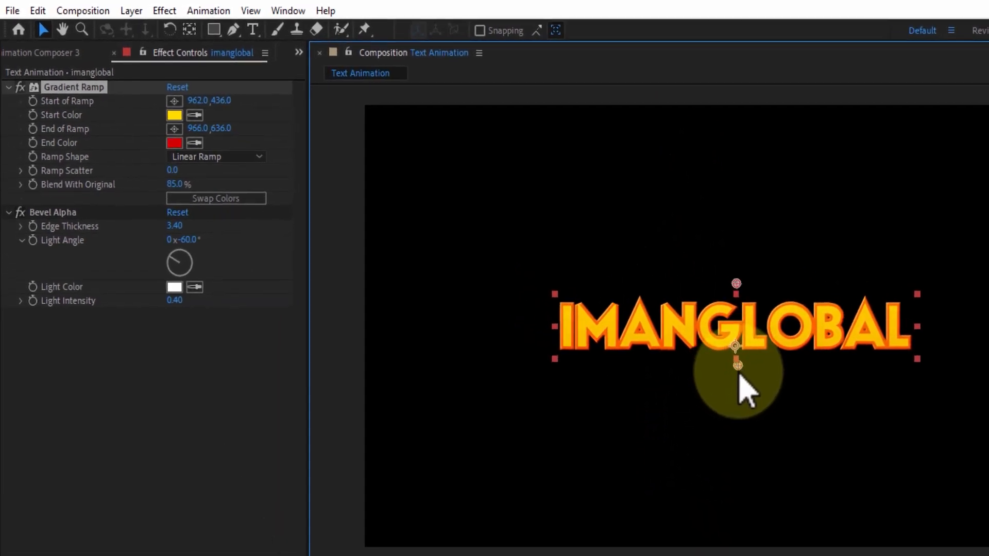
- Magnify the composition view to 100% to examine the text's gradient and bevel
click(265, 468)
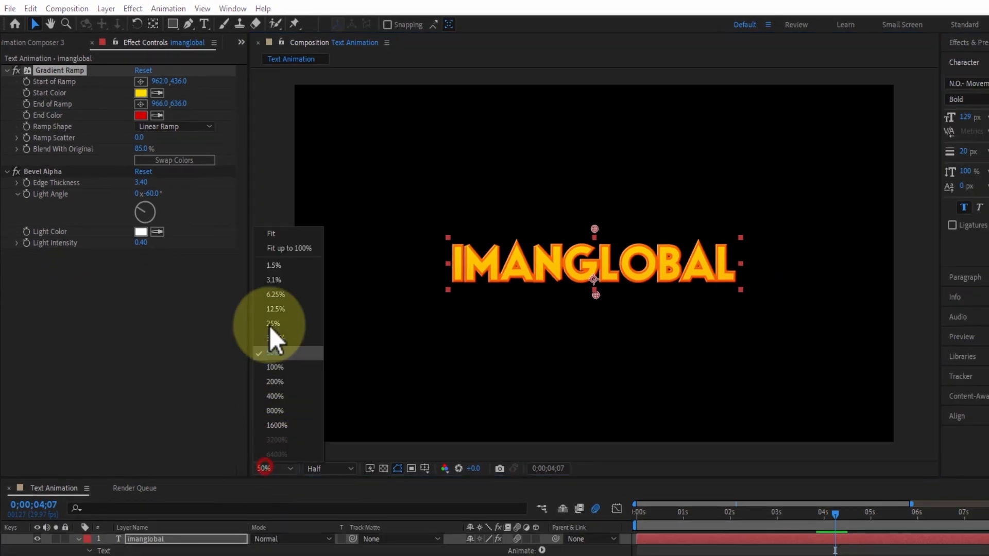
click(289, 236)
click(267, 467)
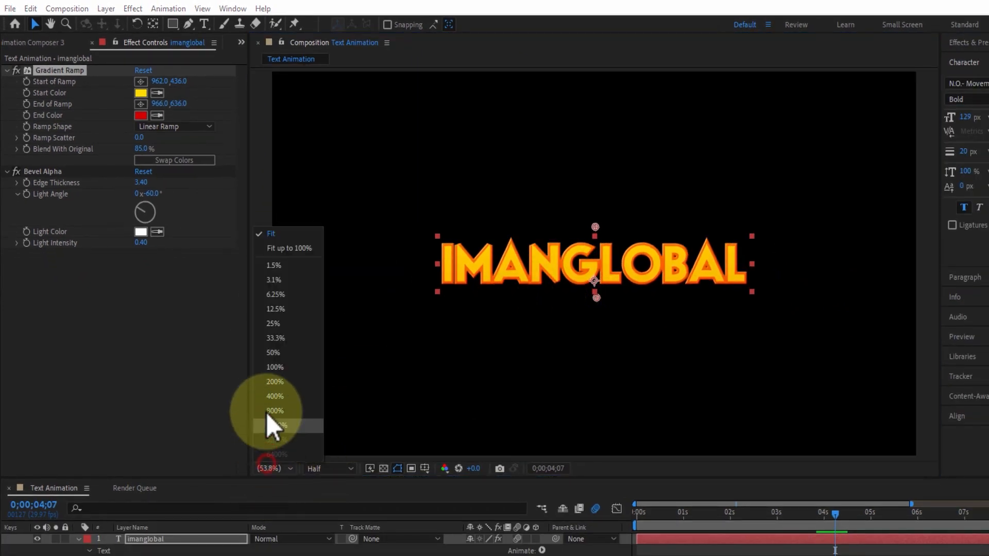
click(286, 367)
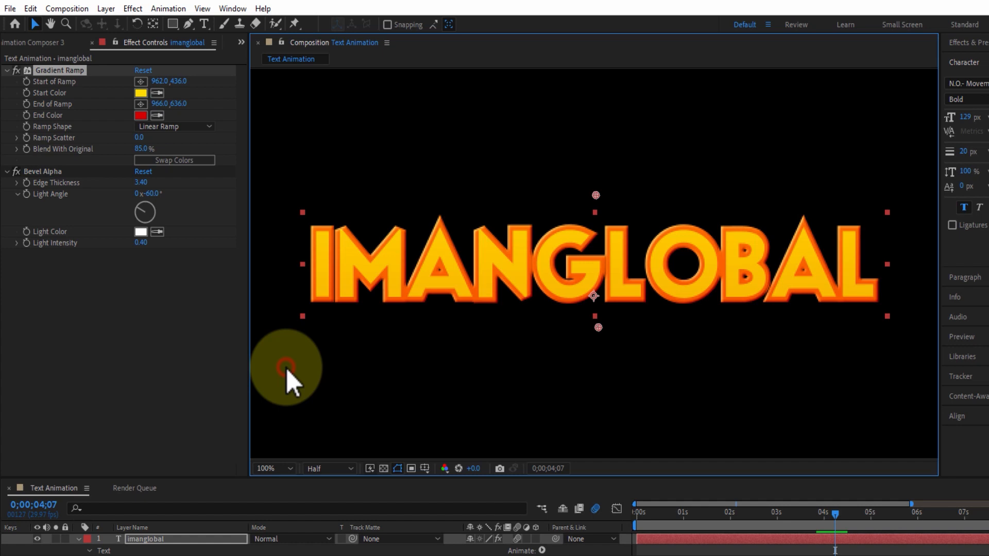